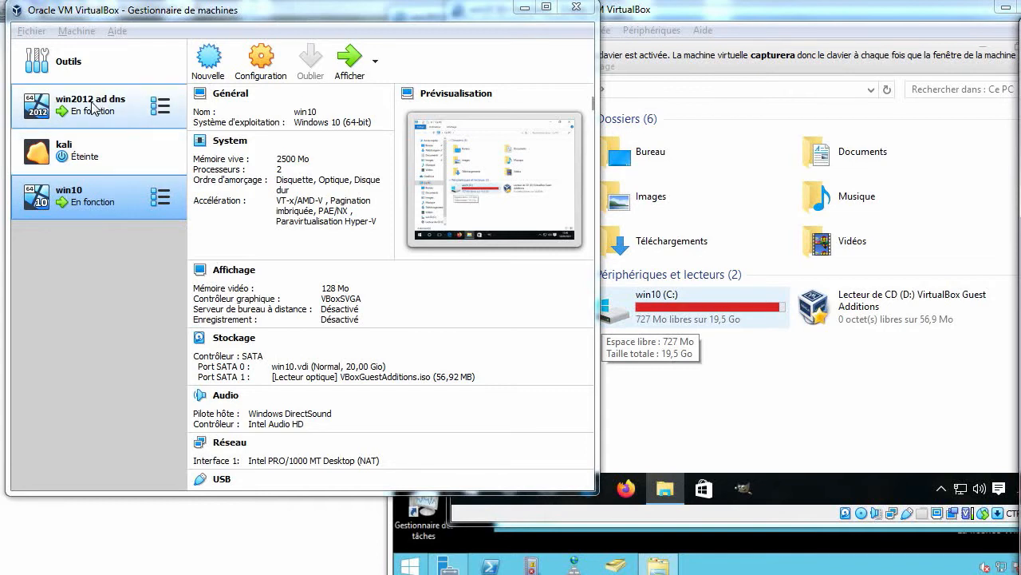
# Browse the win10 (C:) drive and the Start menu inside the running win10 virtual machine.
pyautogui.click(93, 108)
pyautogui.doubleClick(110, 209)
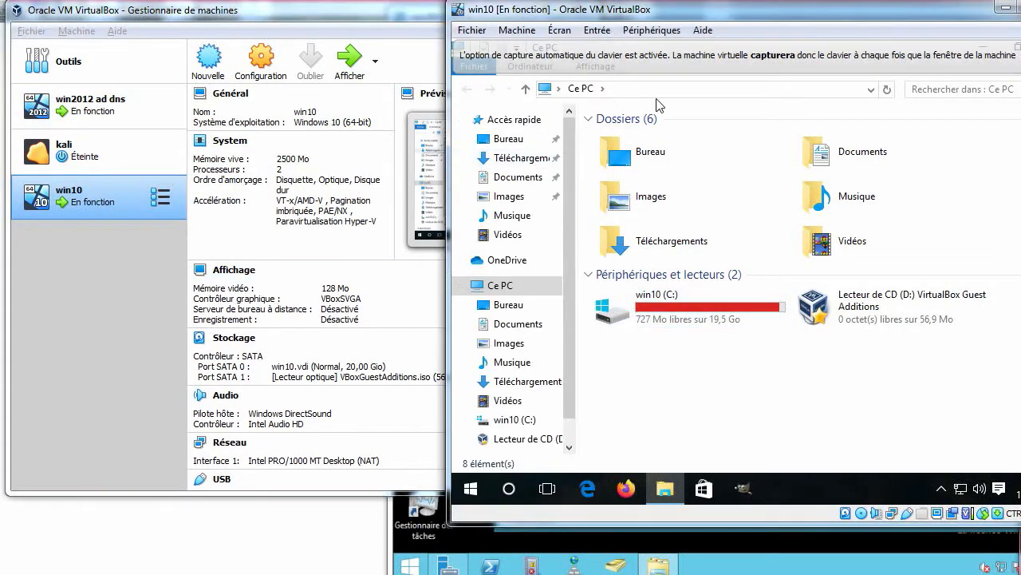
pyautogui.doubleClick(668, 307)
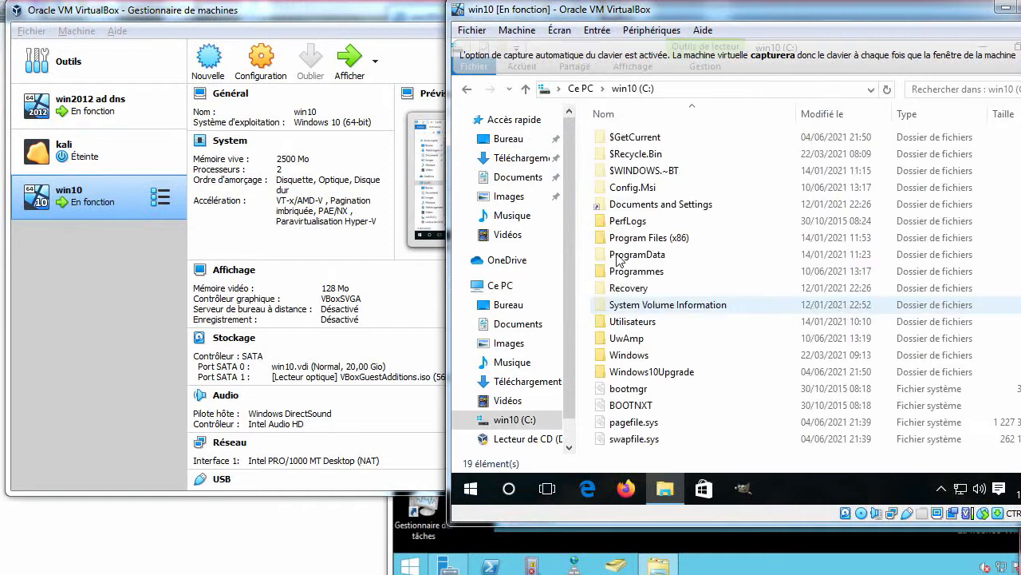
pyautogui.click(467, 88)
pyautogui.click(471, 488)
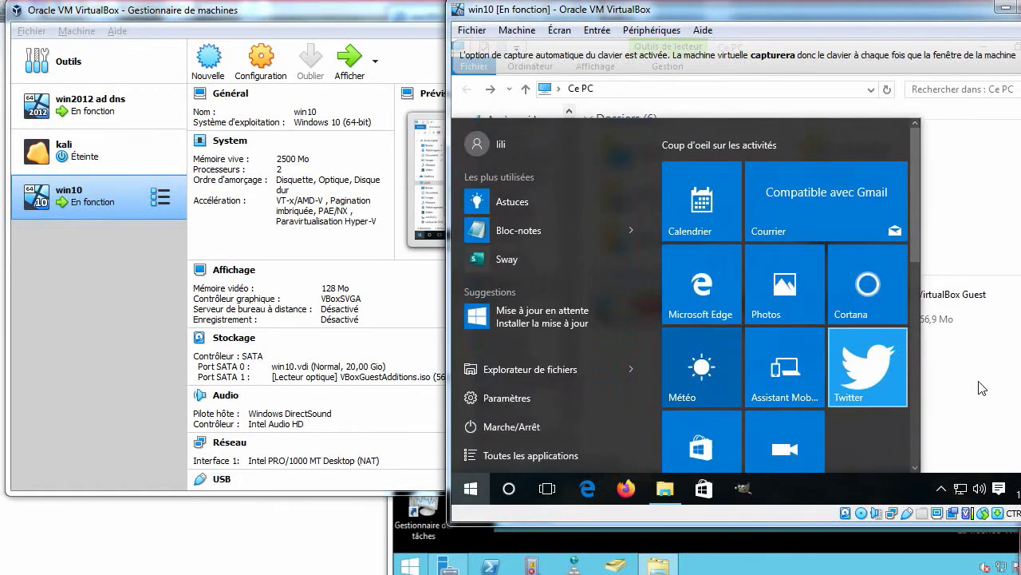
pyautogui.click(610, 445)
# Look at the local C: drive in the win2012 ad dns virtual machine and minimize its file explorer.
pyautogui.moveTo(888, 15); pyautogui.dragTo(824, 146)
pyautogui.click(822, 124)
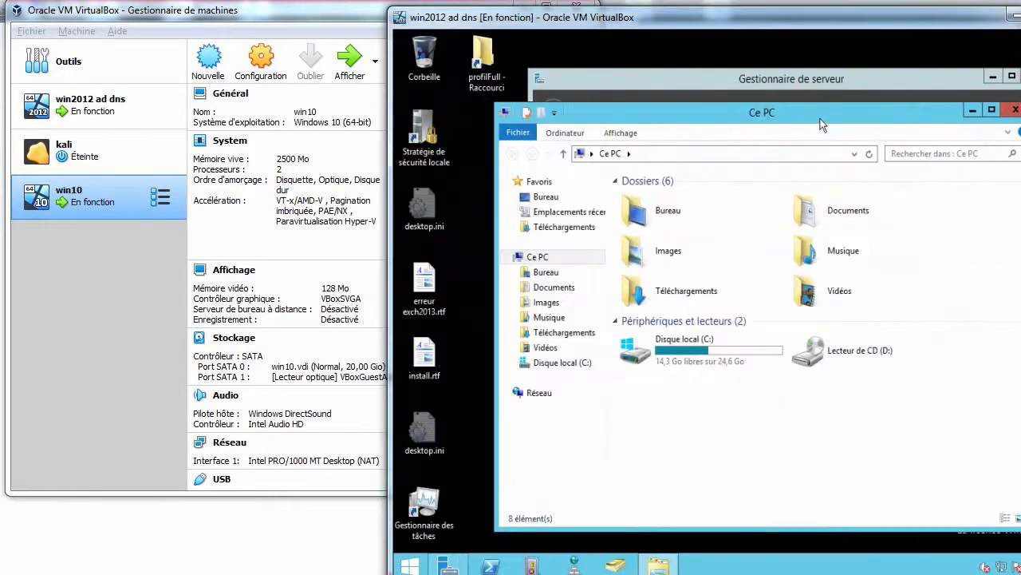
pyautogui.doubleClick(687, 355)
pyautogui.click(512, 153)
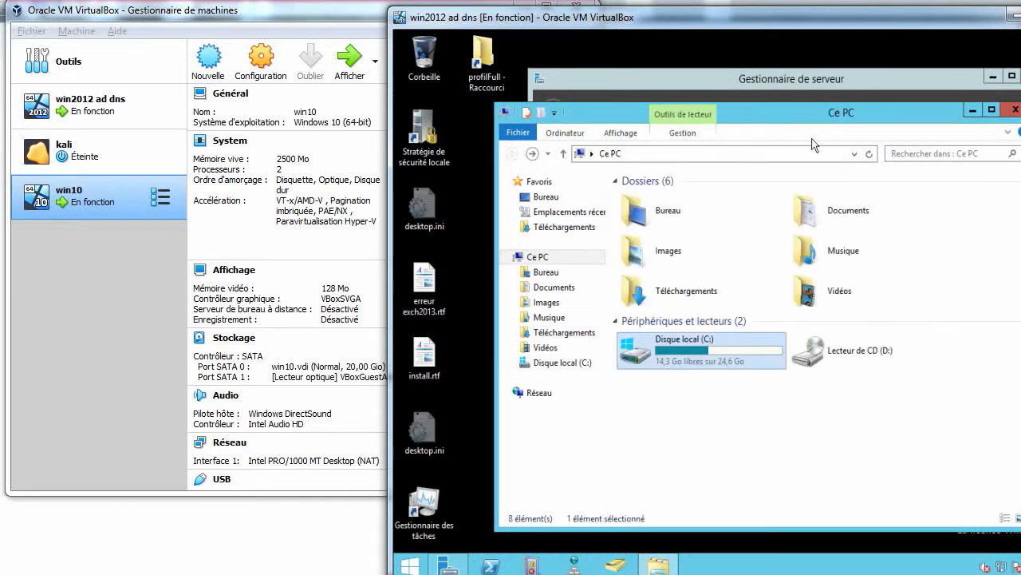
pyautogui.click(974, 112)
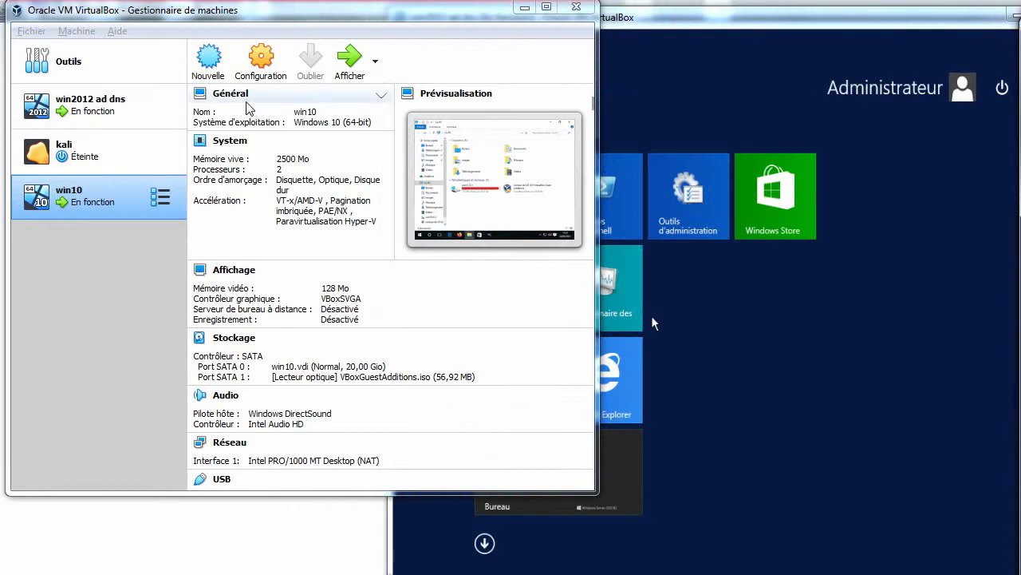
# Start a new virtual machine named win7, stored in K:\xx - virtuel\02 - 2012\machine viruel vb new\les machines.
pyautogui.click(209, 71)
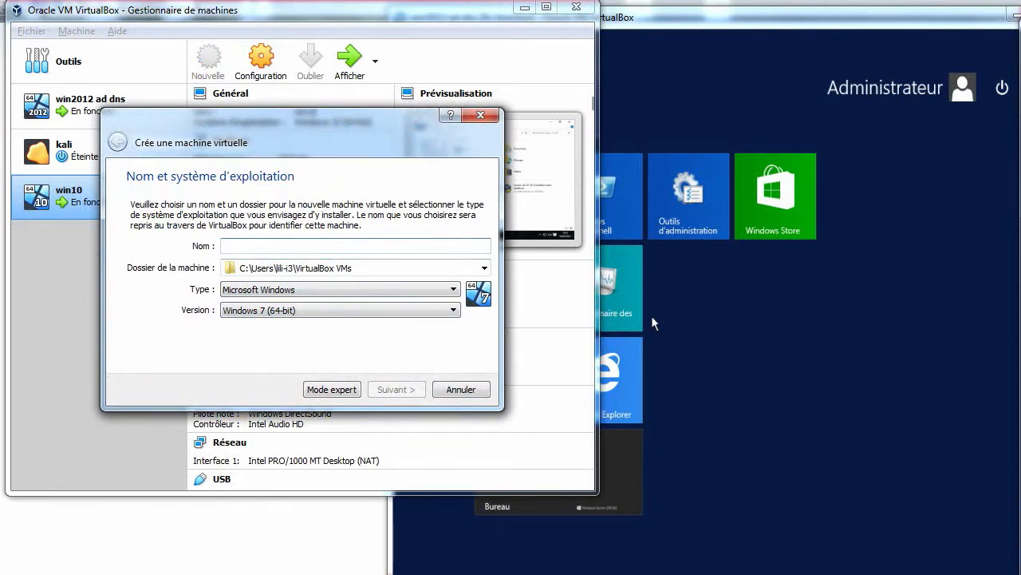
pyautogui.write('win7')
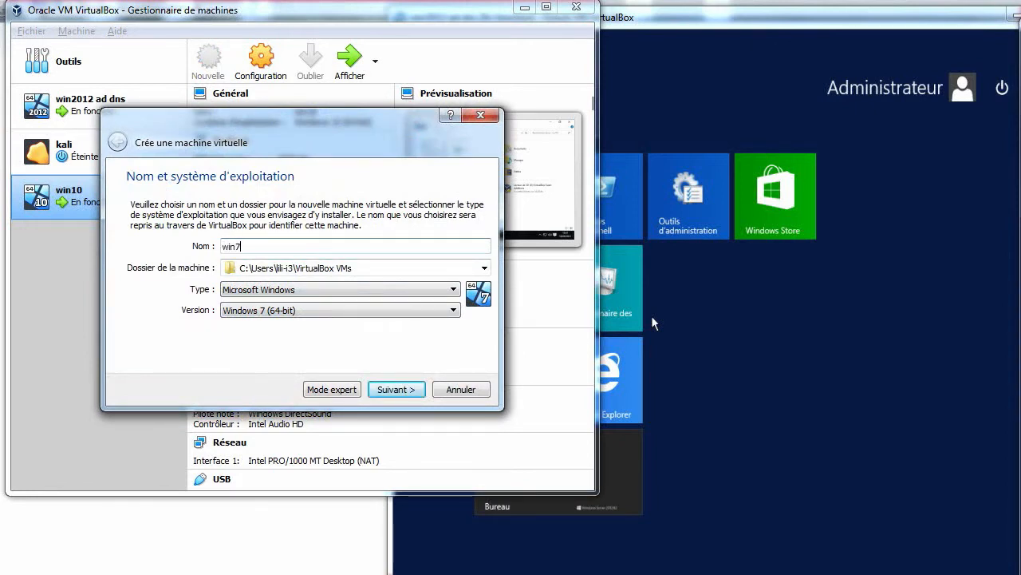
pyautogui.click(485, 270)
pyautogui.click(441, 292)
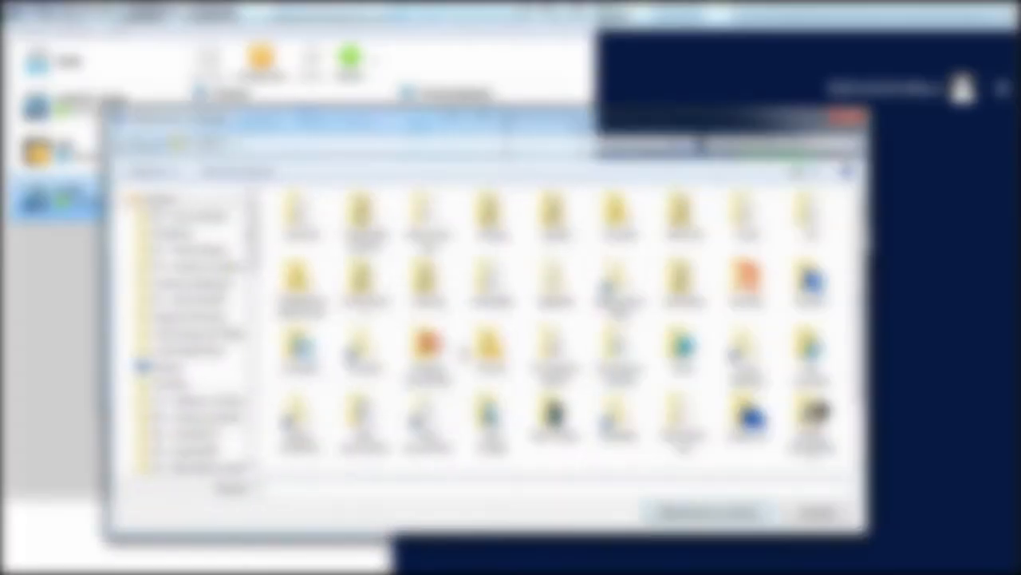
pyautogui.moveTo(273, 390); pyautogui.dragTo(272, 404)
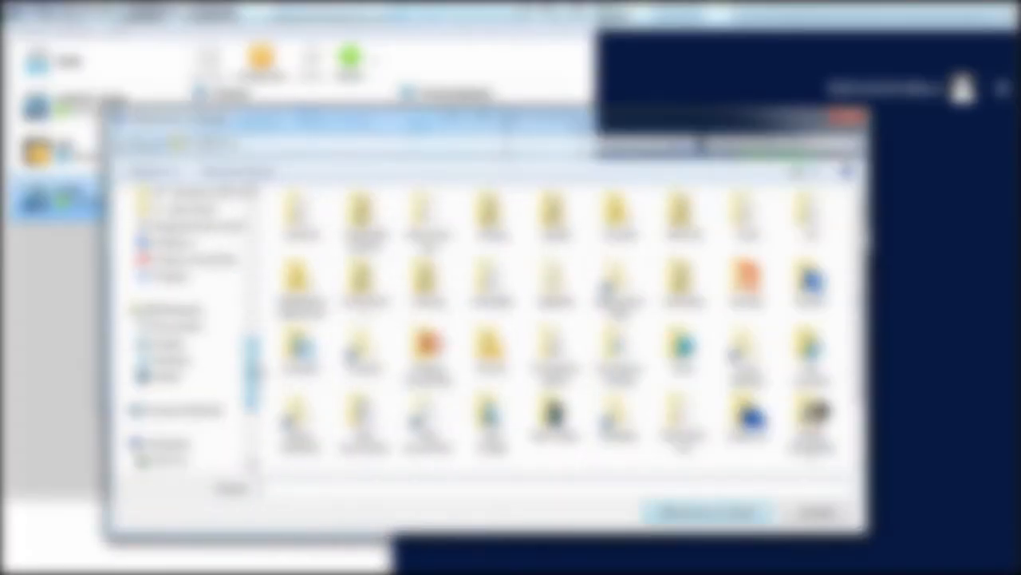
pyautogui.moveTo(240, 375)
pyautogui.mouseDown()
pyautogui.moveTo(252, 356)
pyautogui.moveTo(254, 367)
pyautogui.mouseUp()
pyautogui.moveTo(253, 381); pyautogui.dragTo(256, 398)
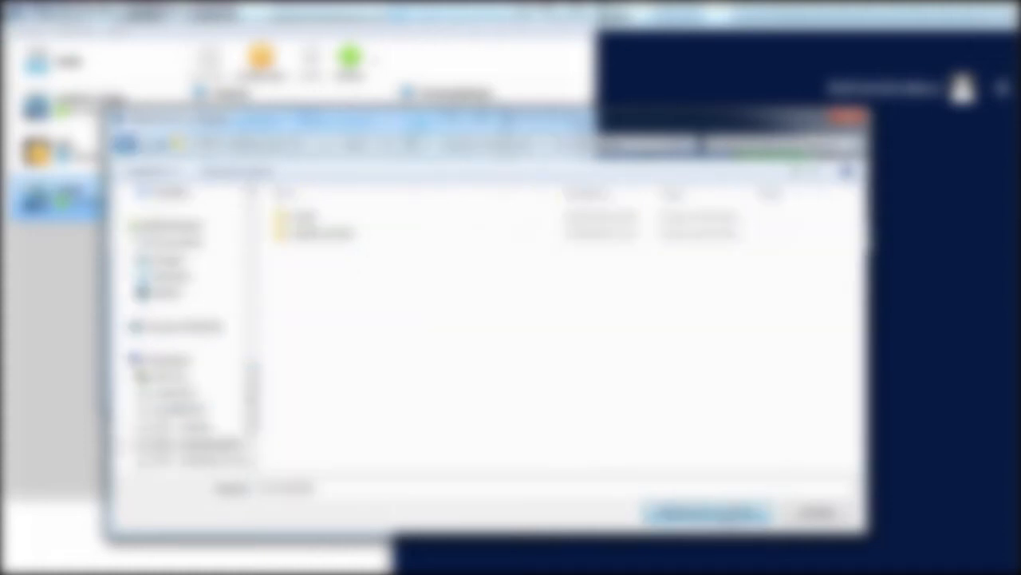
pyautogui.click(707, 512)
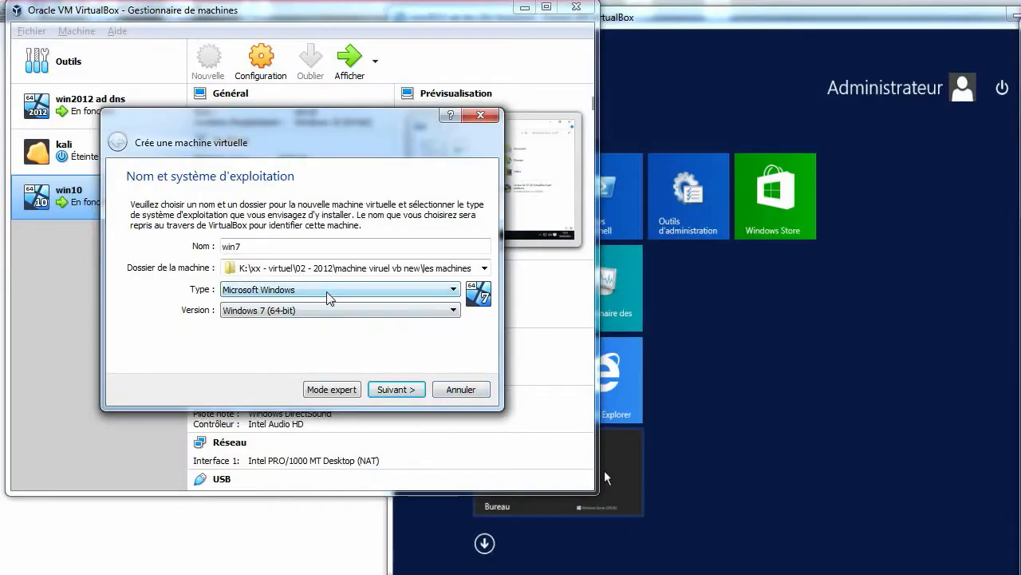
# Keep Microsoft Windows as the system type, choose Windows 7 (64-bit) as the version and continue to the memory size.
pyautogui.click(313, 289)
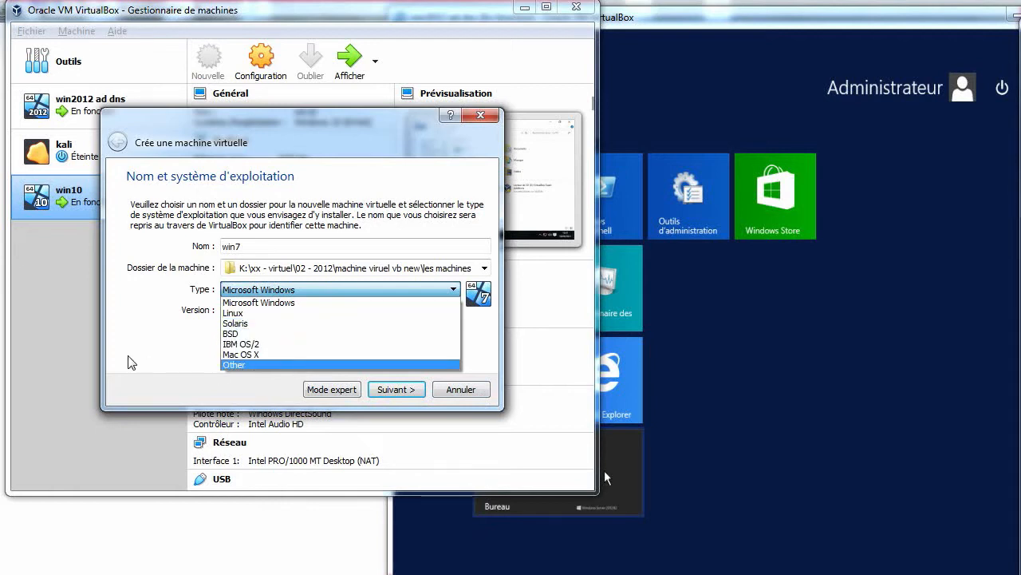
pyautogui.click(173, 351)
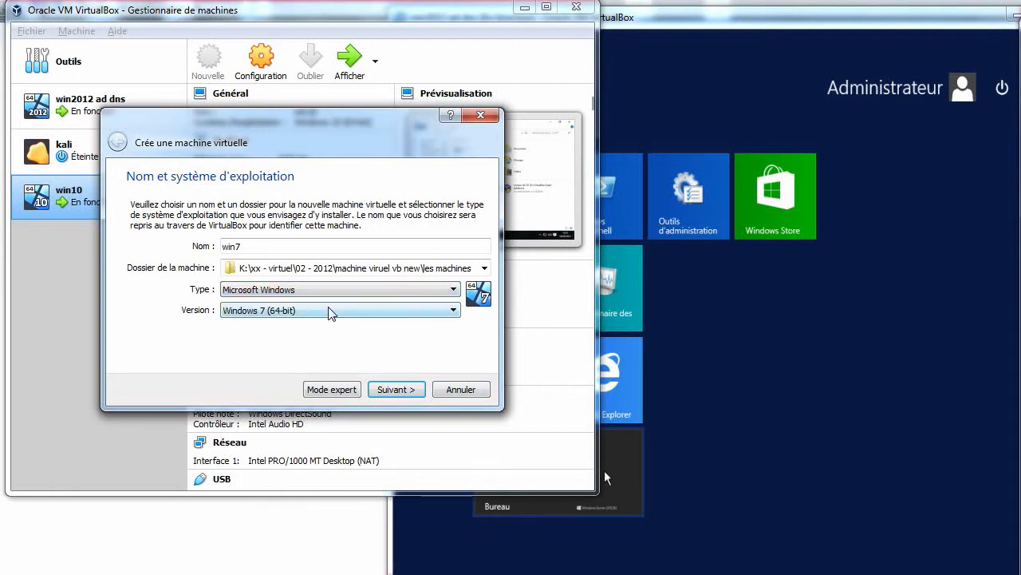
pyautogui.click(329, 310)
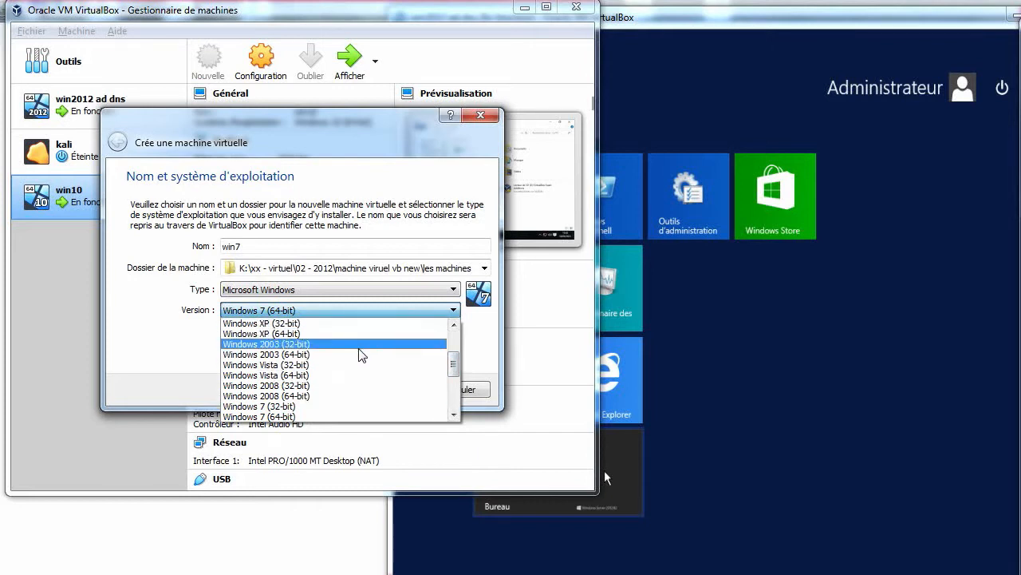
pyautogui.scroll(3, 361, 343)
pyautogui.scroll(-6, 335, 352)
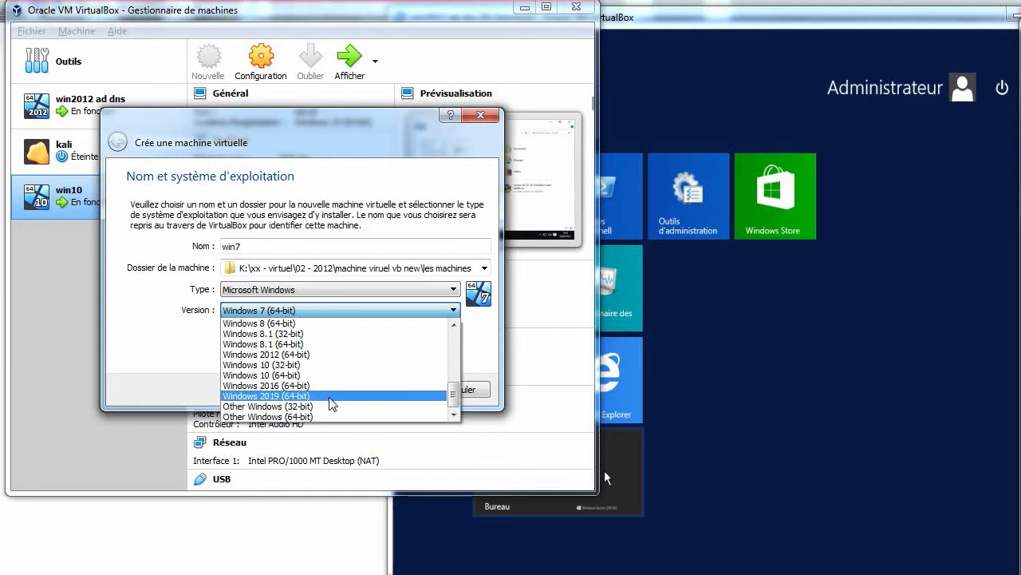
pyautogui.scroll(5, 321, 355)
pyautogui.scroll(-3, 319, 359)
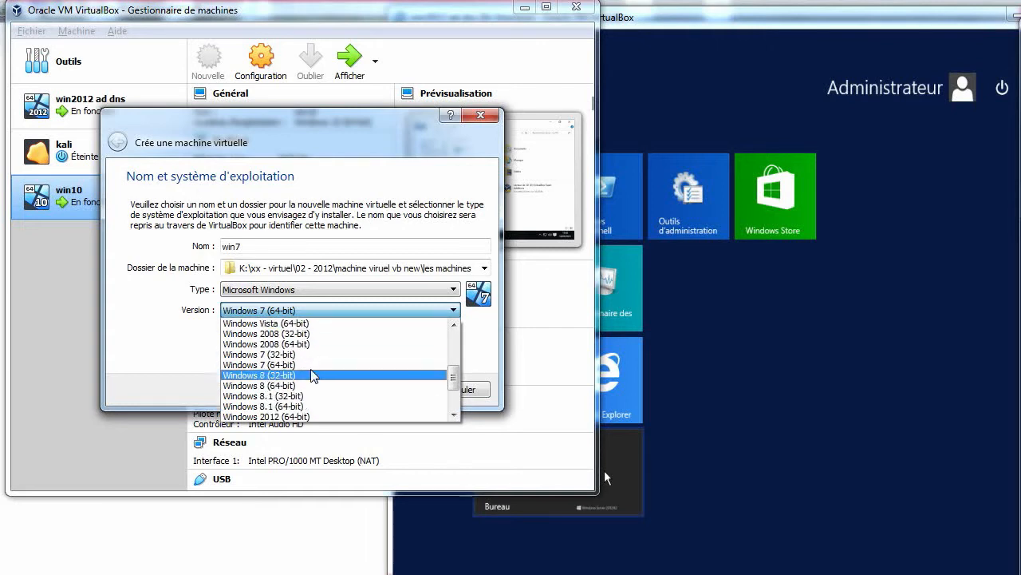
pyautogui.click(326, 366)
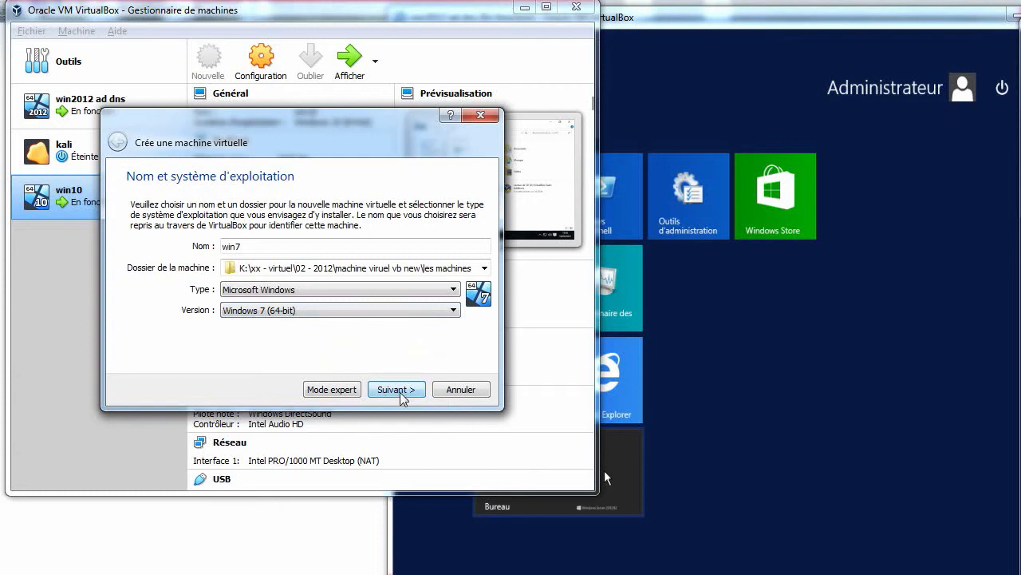
pyautogui.click(400, 391)
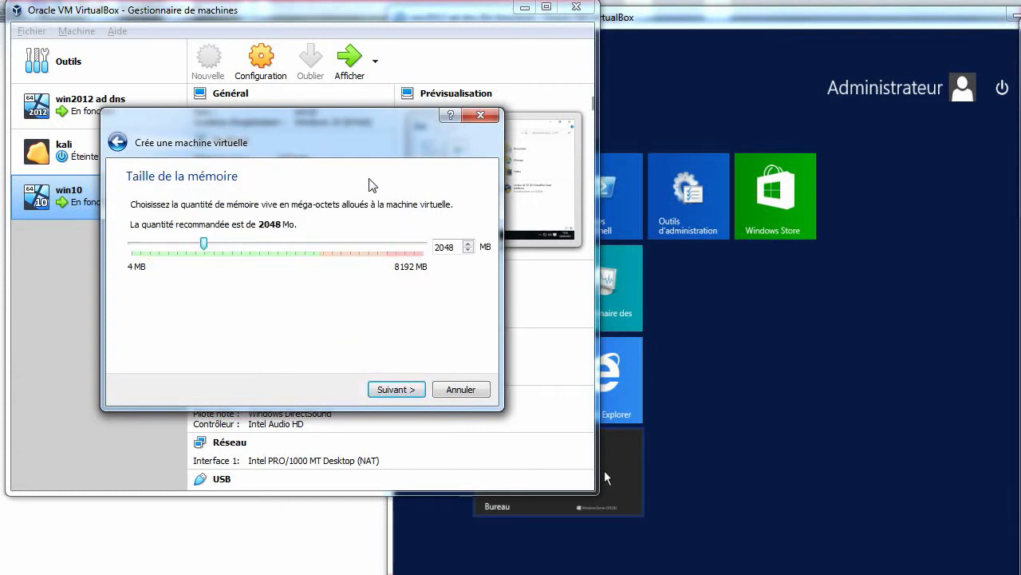
# Set the new machine's memory to 1024 MB and continue to the hard disk options.
pyautogui.press('Tab')
pyautogui.write('1024')
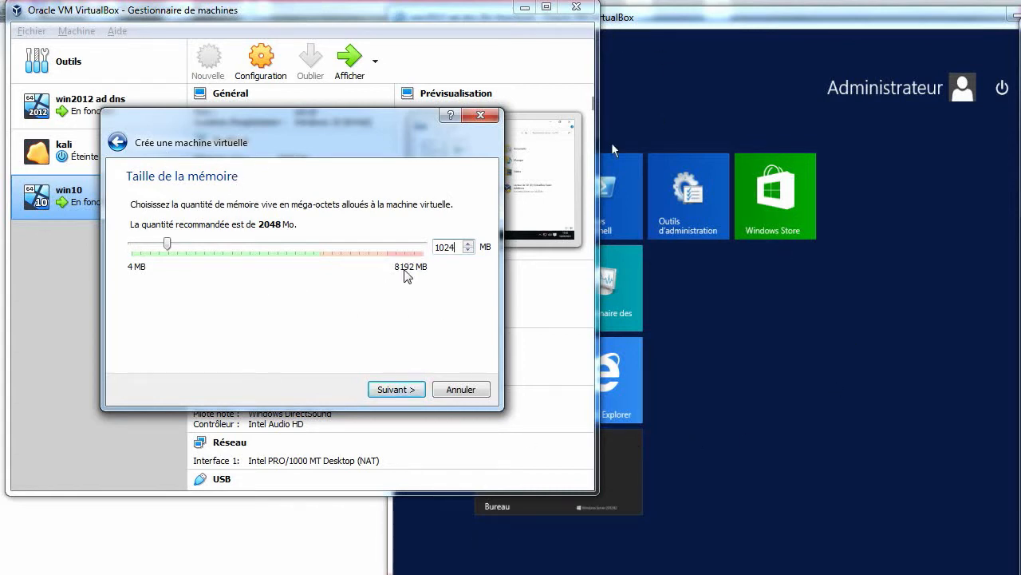
pyautogui.click(402, 390)
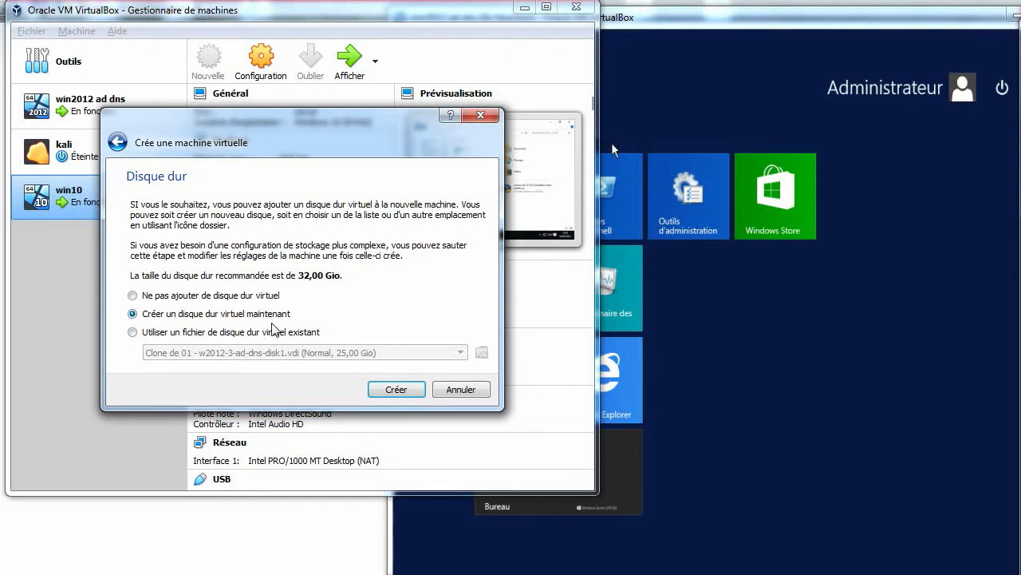
# Choose to create a virtual hard disk now for the win7 machine and proceed to the disk file type.
pyautogui.click(241, 296)
pyautogui.click(274, 316)
pyautogui.click(395, 387)
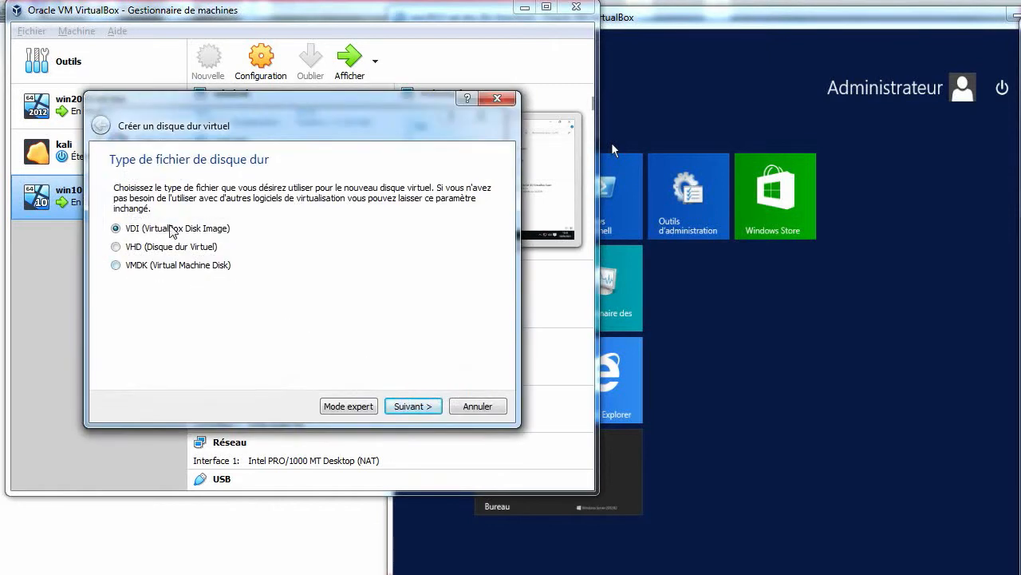
# Choose VHD as the disk file type with dynamically allocated storage and continue to the file location and size.
pyautogui.click(117, 247)
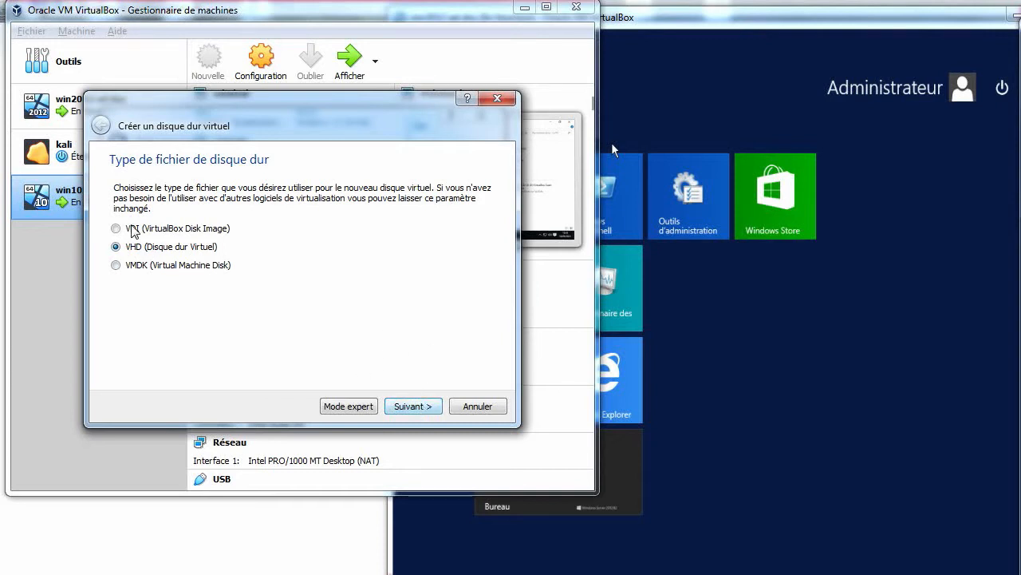
pyautogui.click(139, 232)
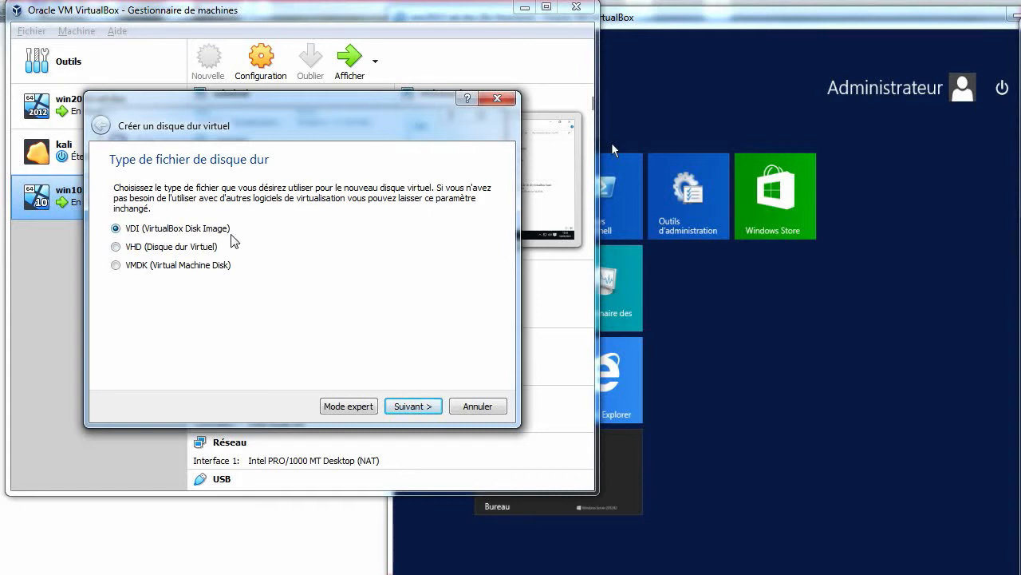
pyautogui.click(174, 247)
pyautogui.click(404, 407)
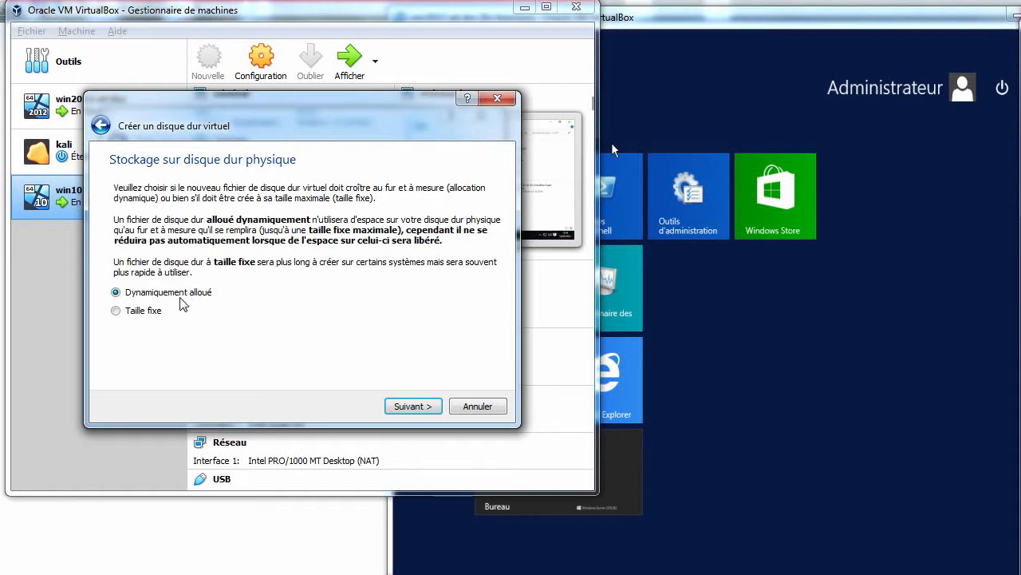
pyautogui.click(414, 411)
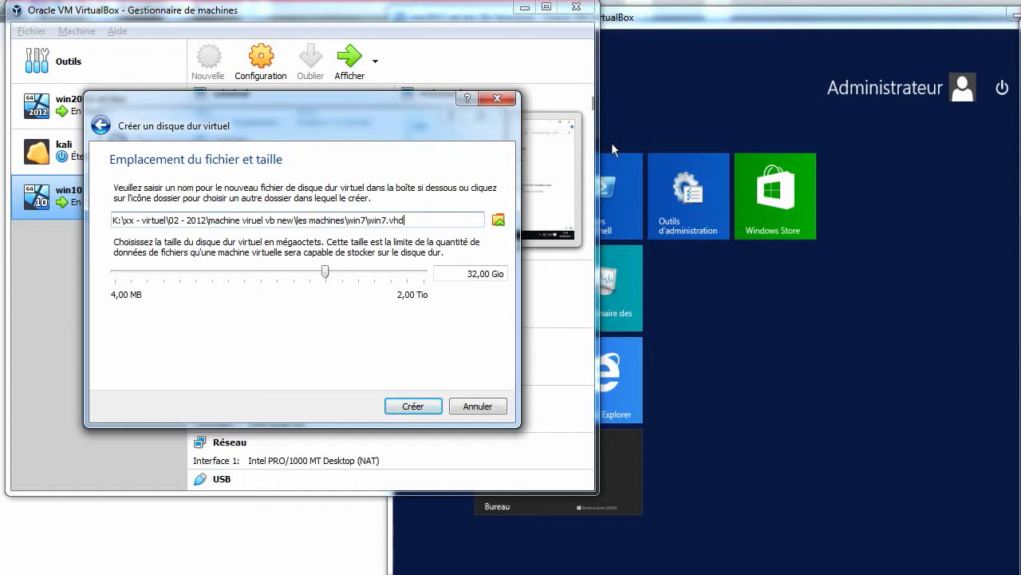
# Set the virtual disk size to 12 GiB and create the disk win7.vhd.
pyautogui.doubleClick(473, 274)
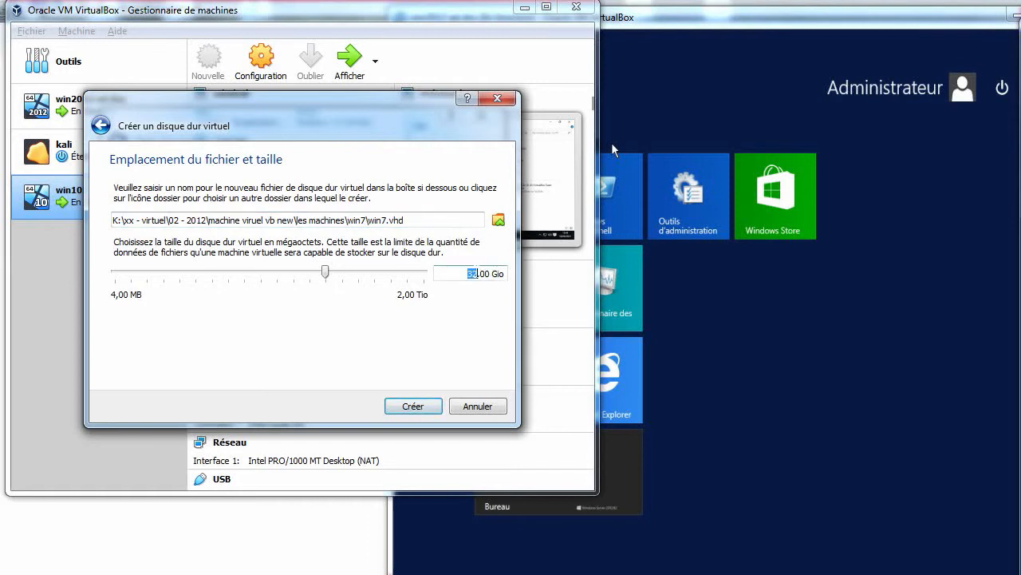
pyautogui.write('12')
pyautogui.click(441, 410)
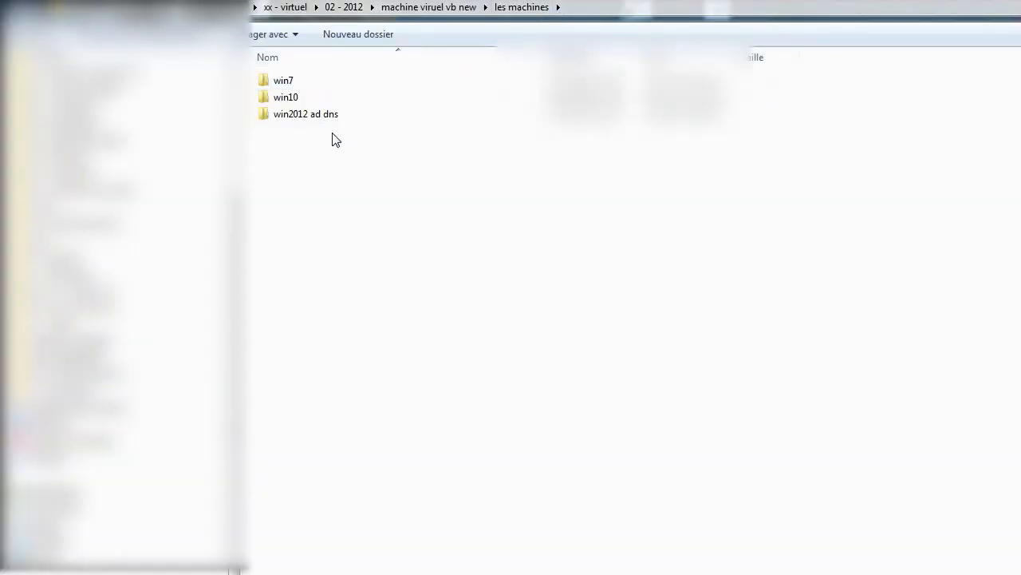
# Inspect the files of the new machine inside the win7 folder on the host.
pyautogui.doubleClick(284, 83)
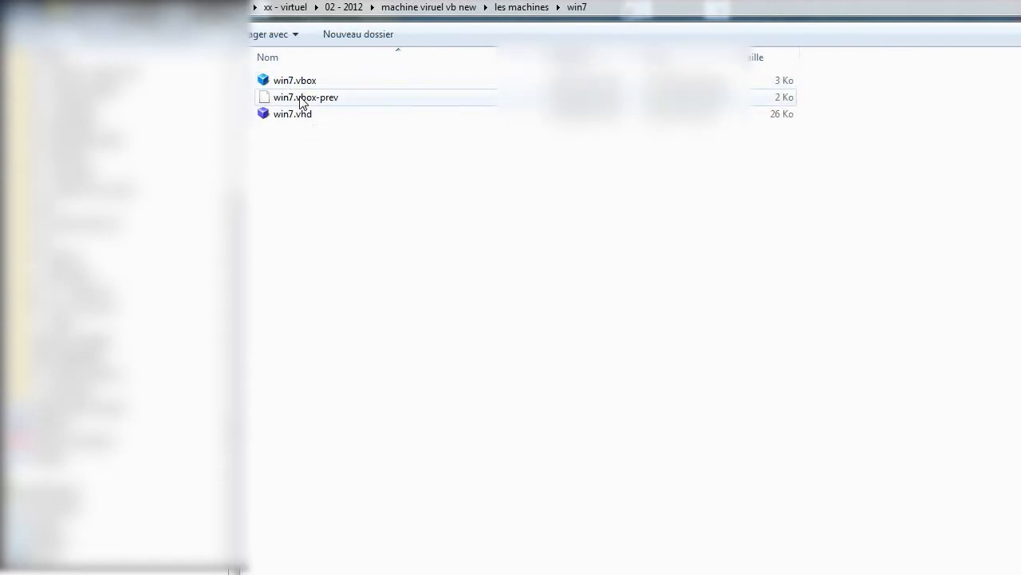
pyautogui.click(287, 118)
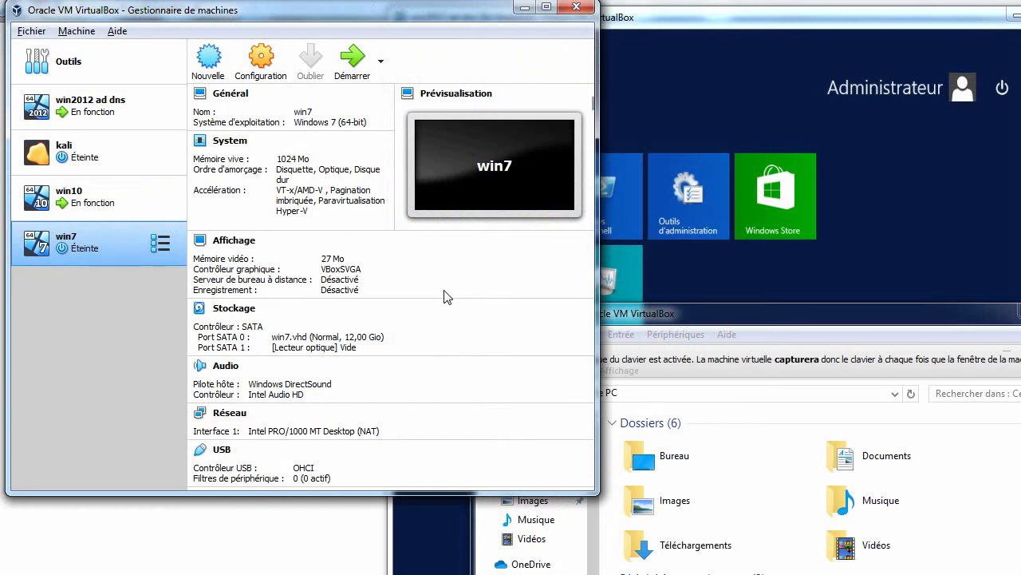
# In the win7 machine's system settings, set the number of processors to 2.
pyautogui.scroll(-2, 445, 298)
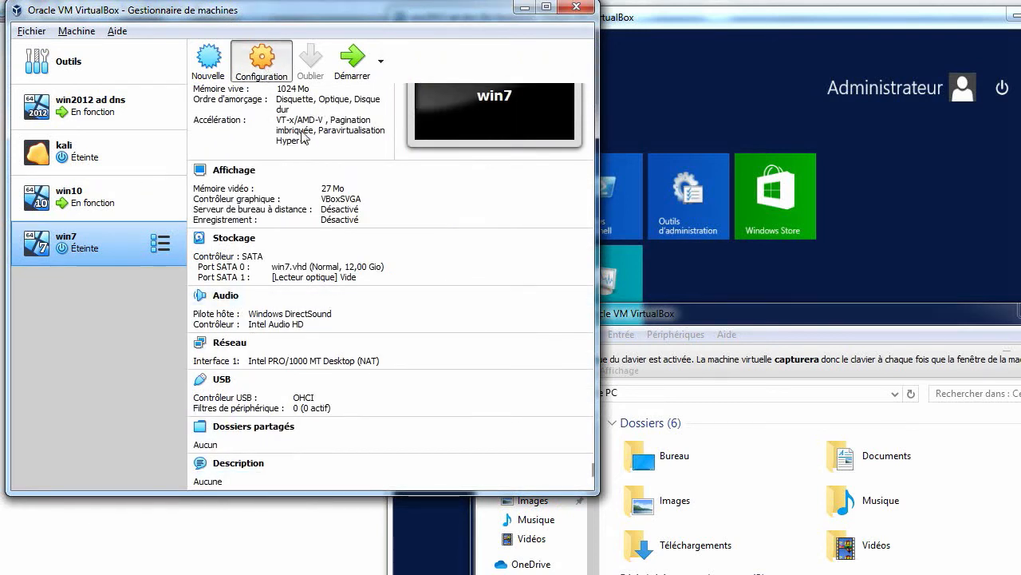
pyautogui.click(374, 108)
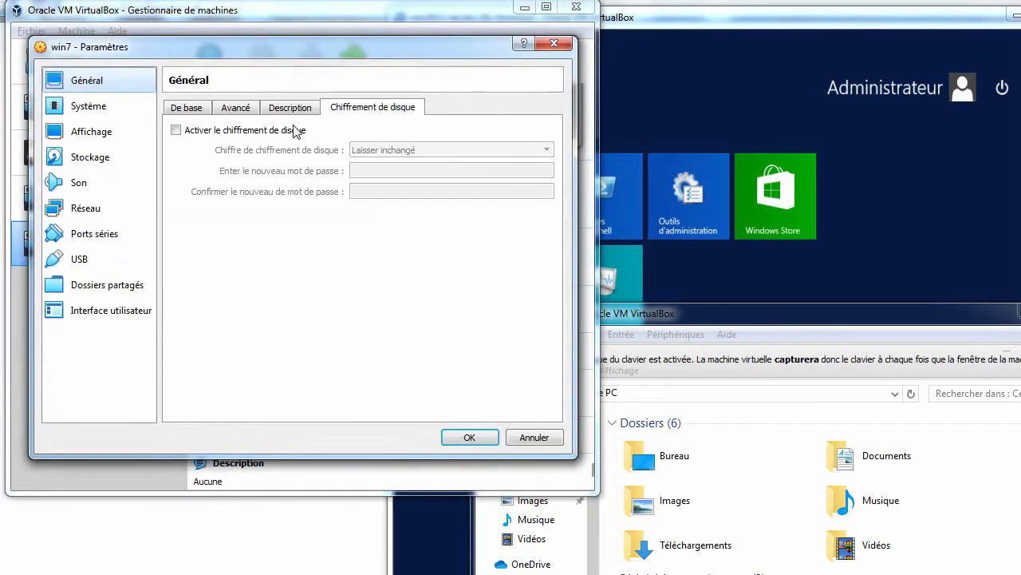
pyautogui.click(88, 107)
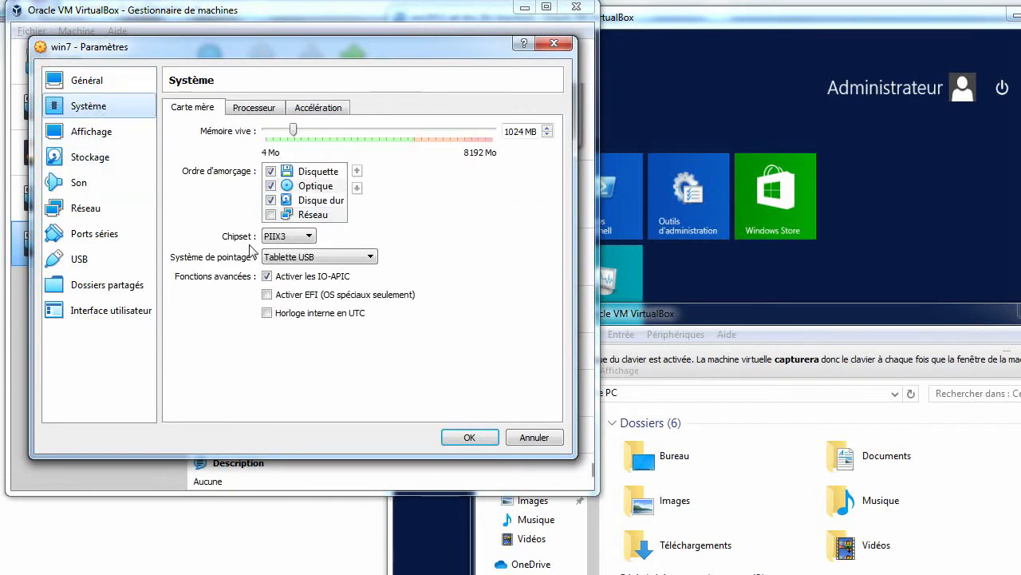
pyautogui.click(262, 114)
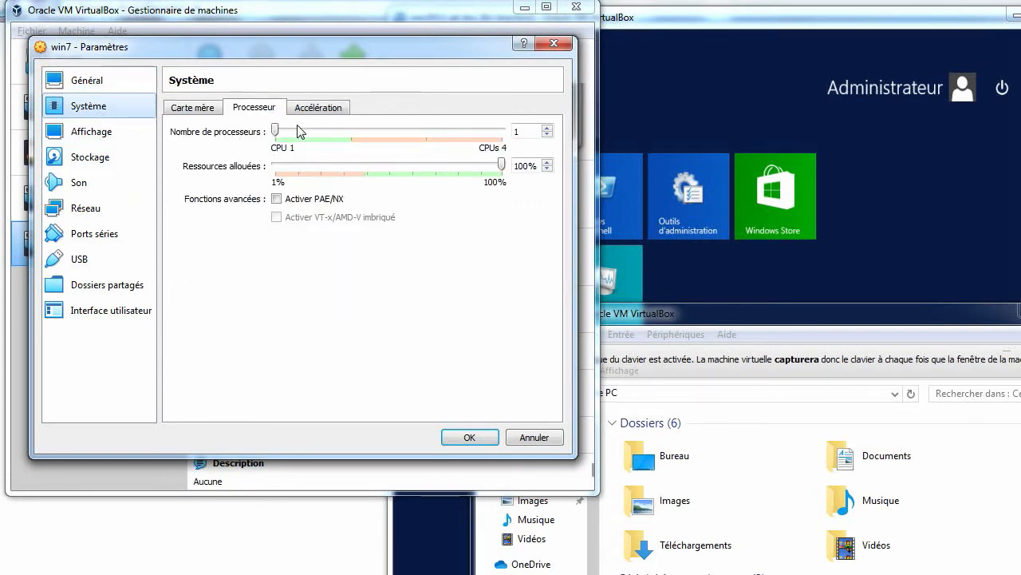
pyautogui.click(394, 136)
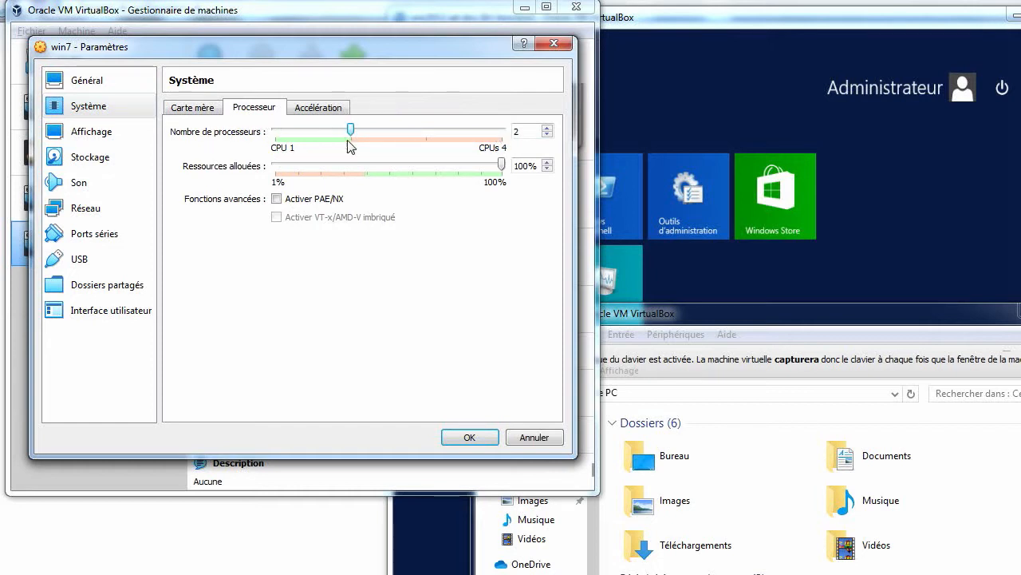
# Reduce the win7 machine's number of processors to 1 and view its acceleration options.
pyautogui.moveTo(351, 133); pyautogui.dragTo(253, 142)
pyautogui.click(334, 112)
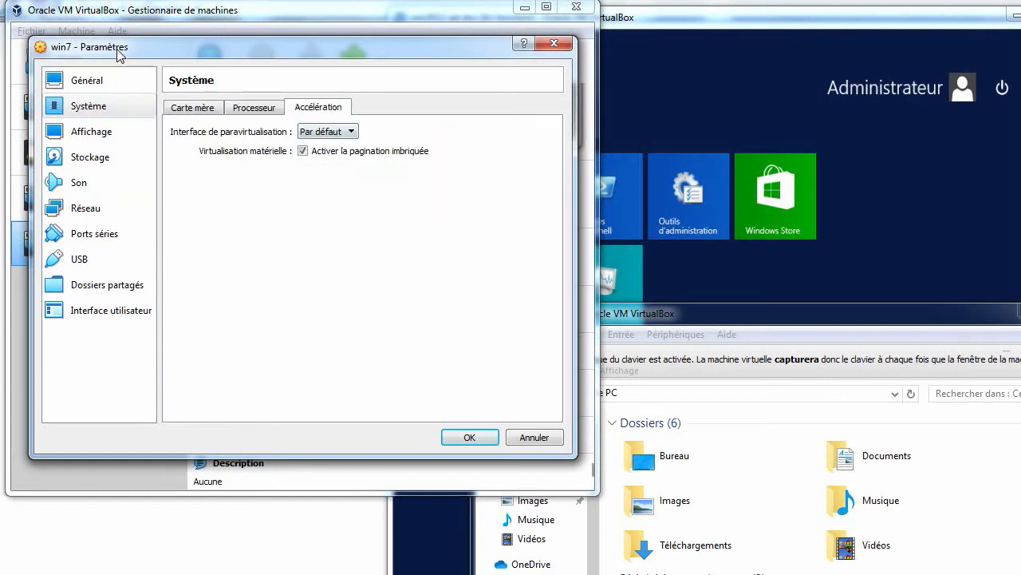
# Review the machine's display, storage, network, serial port, USB, shared folder and user interface settings, including the win7.vhd disk and network access modes.
pyautogui.click(94, 134)
pyautogui.click(100, 159)
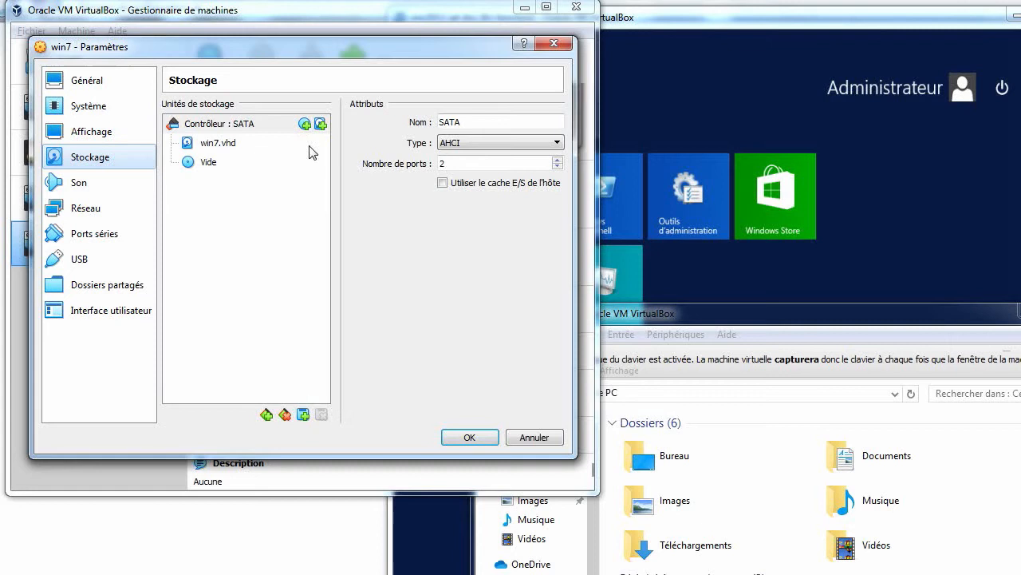
pyautogui.click(216, 144)
pyautogui.click(101, 187)
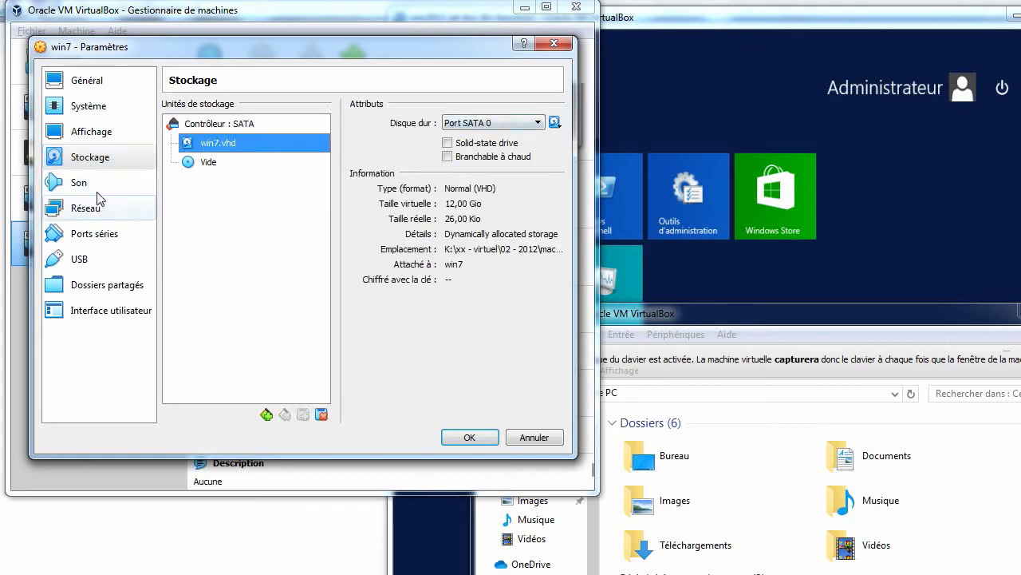
pyautogui.click(86, 208)
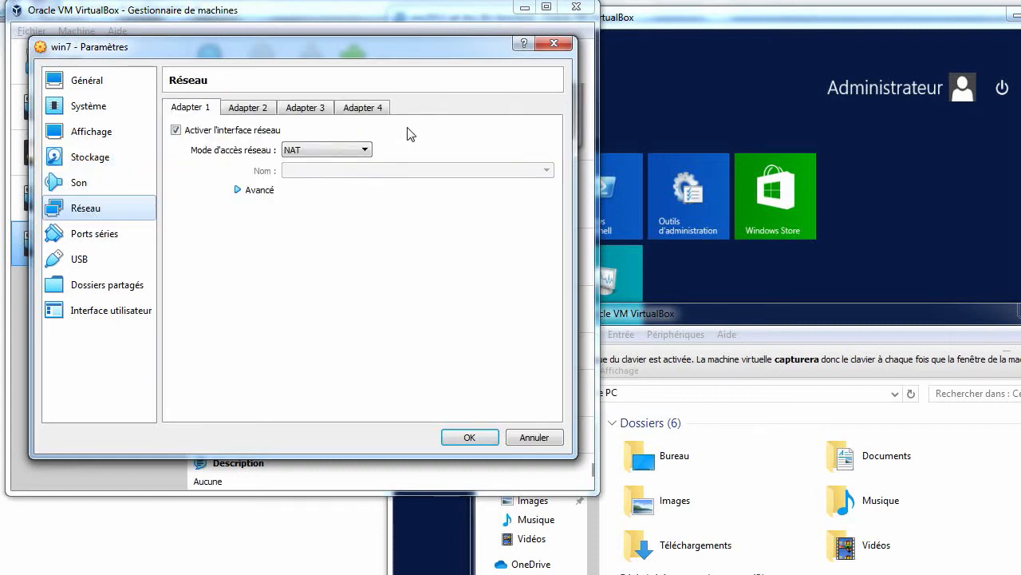
pyautogui.click(323, 151)
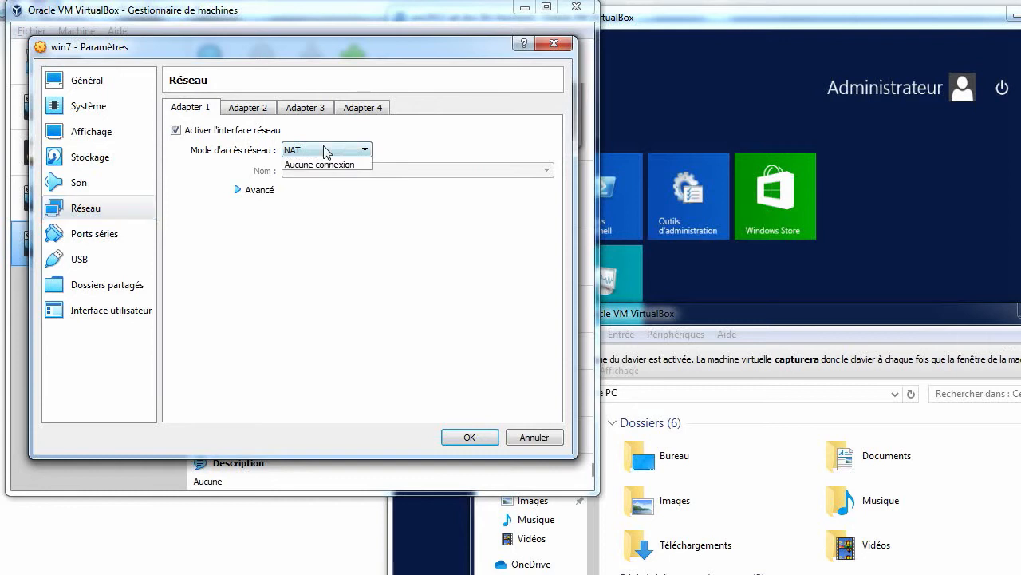
pyautogui.click(446, 269)
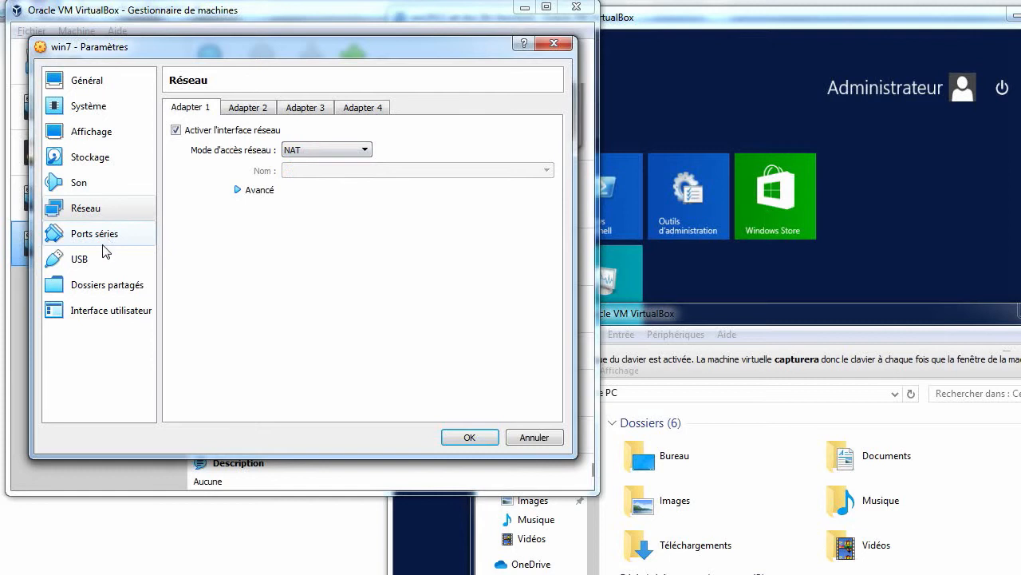
pyautogui.click(103, 236)
pyautogui.click(80, 260)
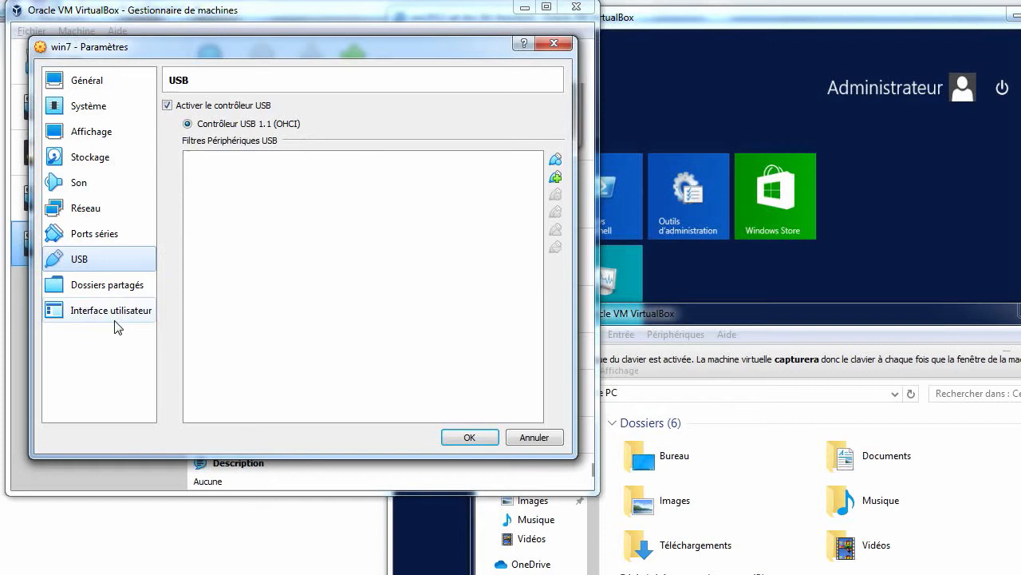
pyautogui.click(112, 288)
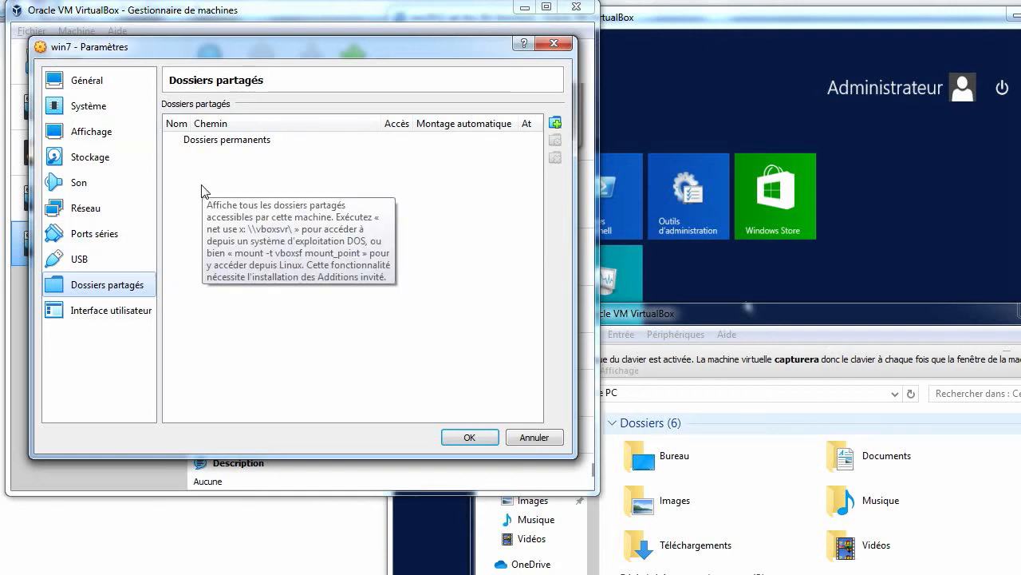
pyautogui.click(131, 316)
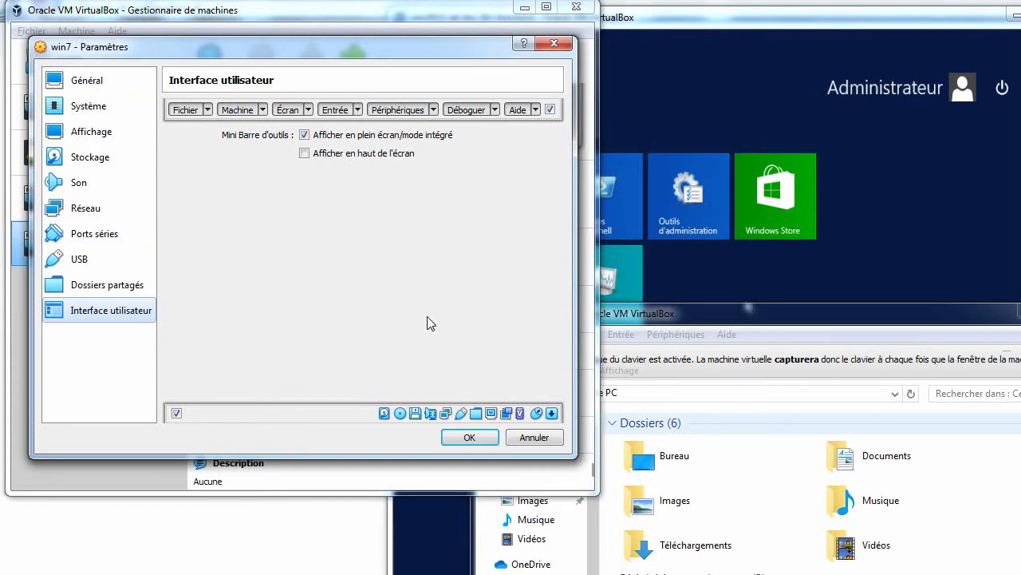
# Recheck the general, system and display settings of the win7 machine and save its configuration.
pyautogui.click(83, 82)
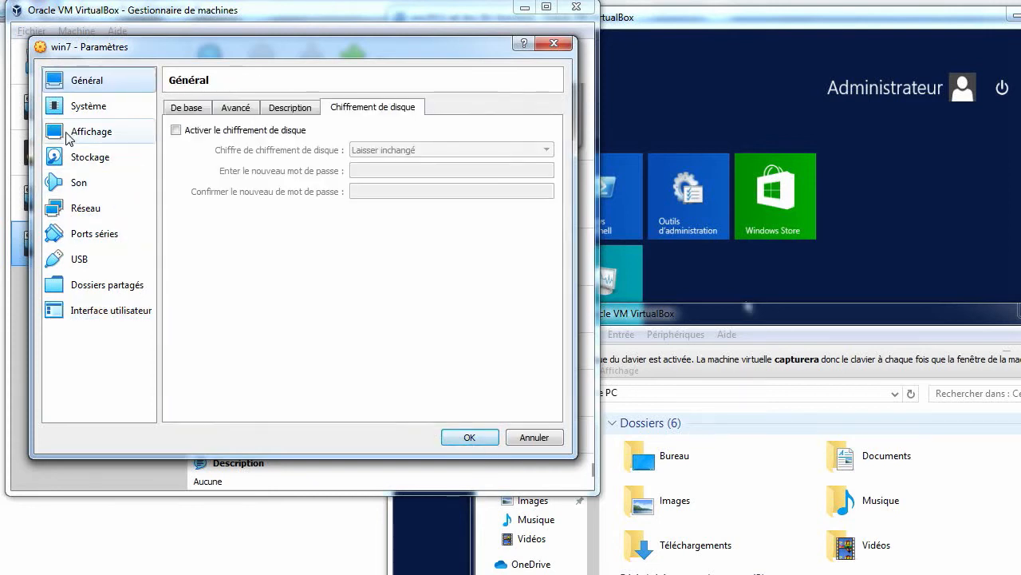
pyautogui.click(82, 108)
pyautogui.click(85, 130)
pyautogui.click(470, 437)
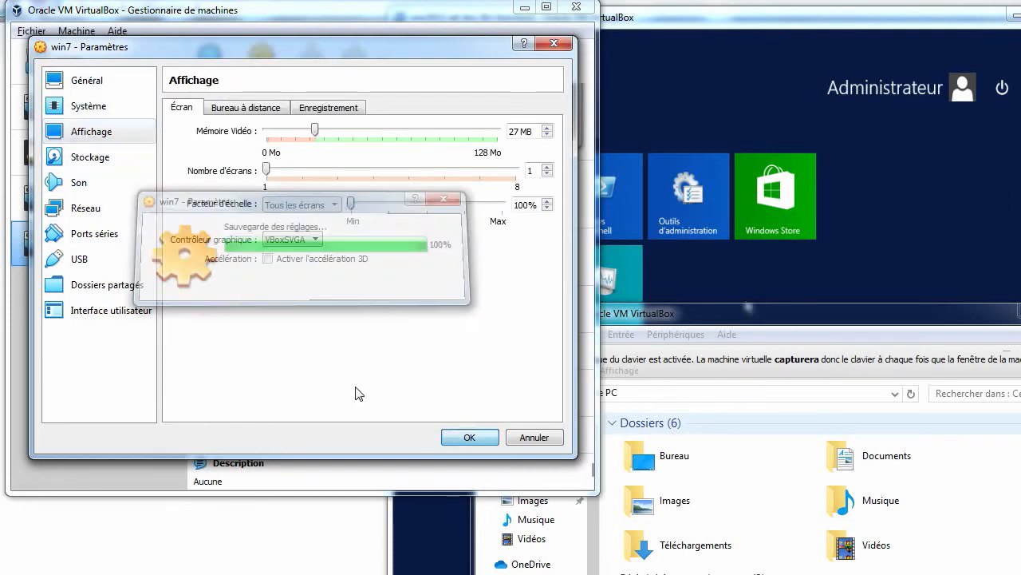
# Start the win7 machine, look through the available startup disk images, and dismiss the startup disk choice without selecting one.
pyautogui.click(353, 56)
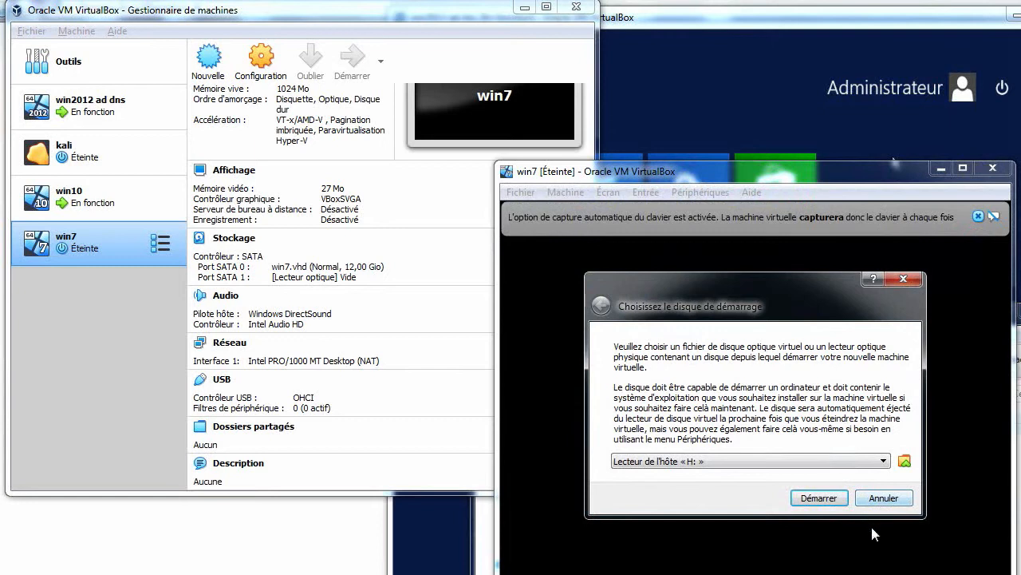
pyautogui.click(860, 461)
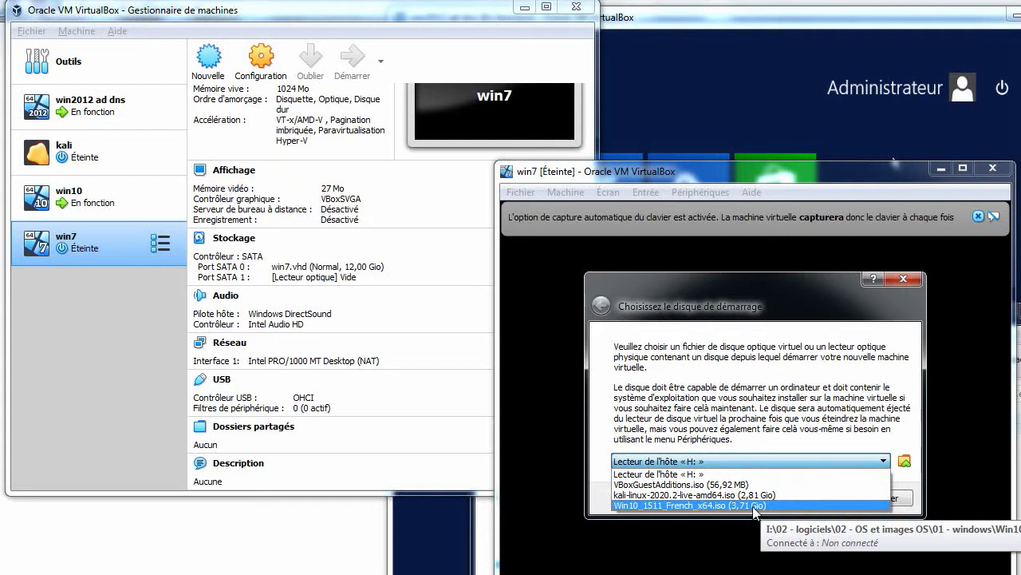
pyautogui.click(839, 383)
pyautogui.click(883, 497)
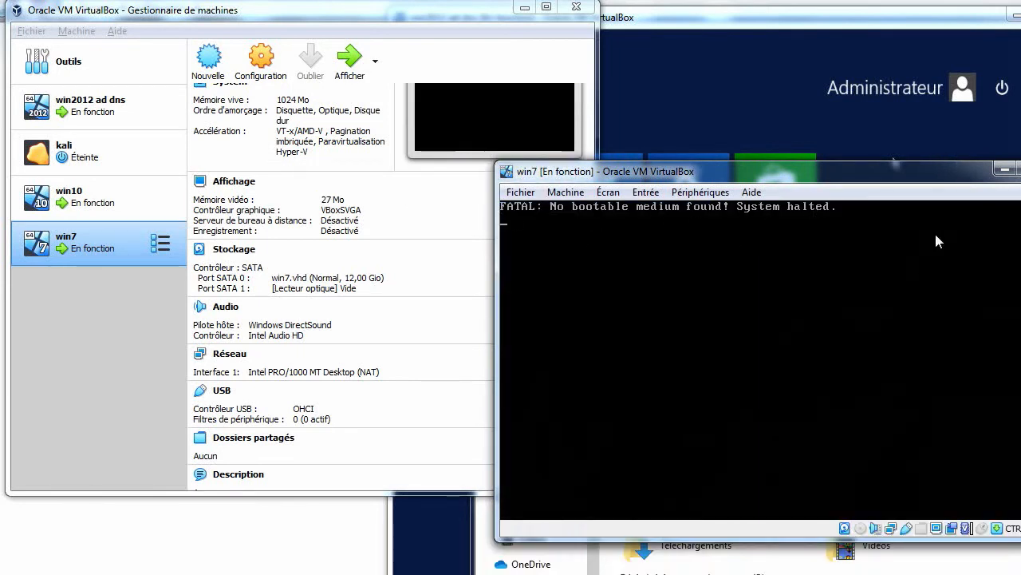
# Close the running win7 machine by powering it off instead of saving its state.
pyautogui.click(1020, 169)
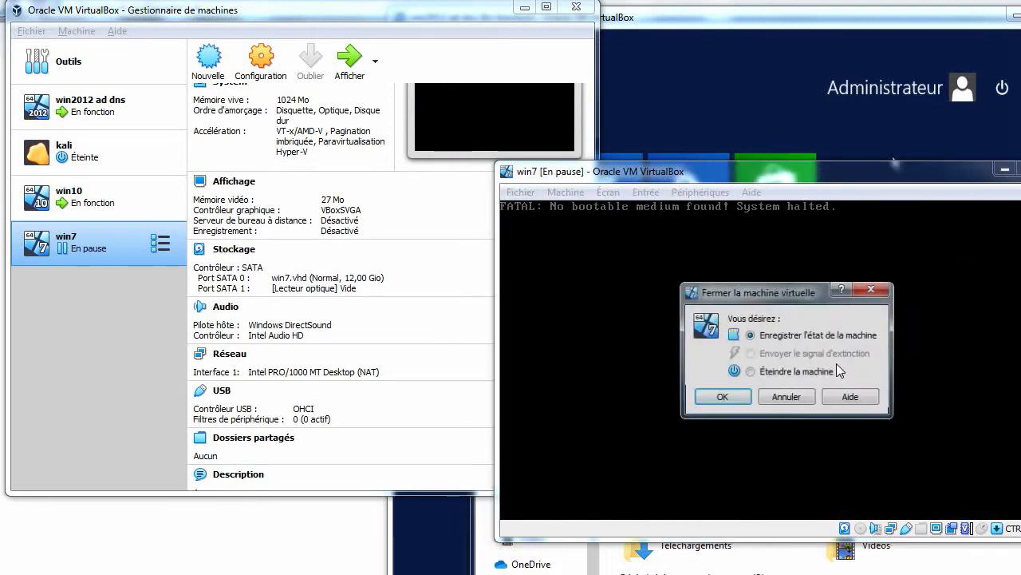
pyautogui.click(752, 373)
pyautogui.click(733, 402)
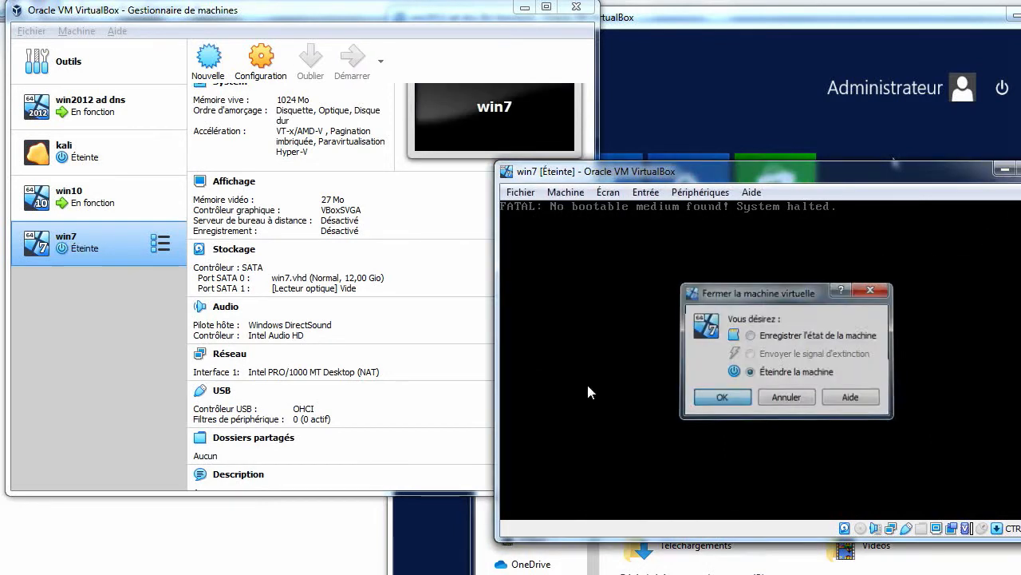
# Change the win7 machine's operating system version to Windows 10 (64-bit) and rename the machine win10 2.
pyautogui.click(262, 62)
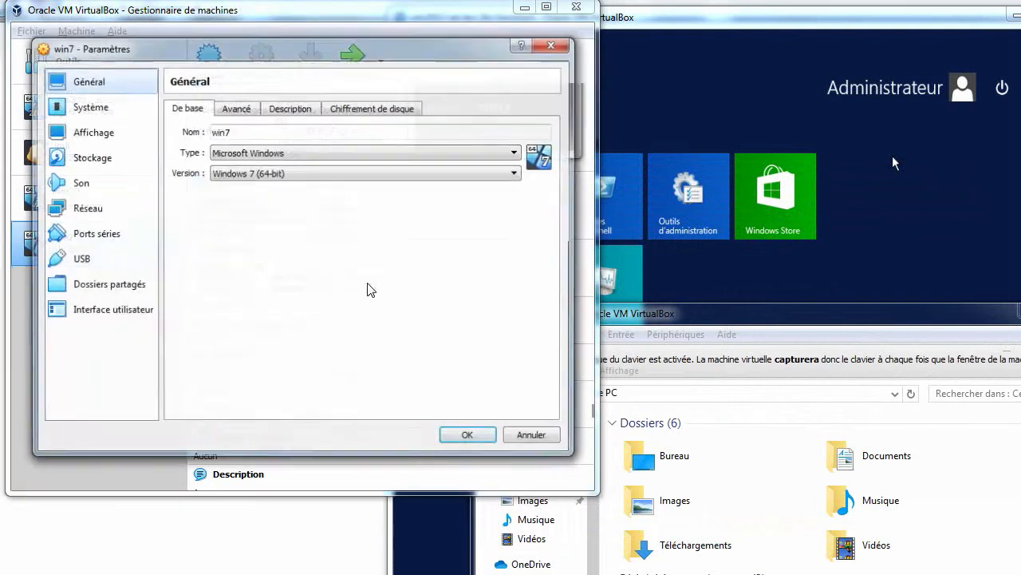
pyautogui.click(264, 174)
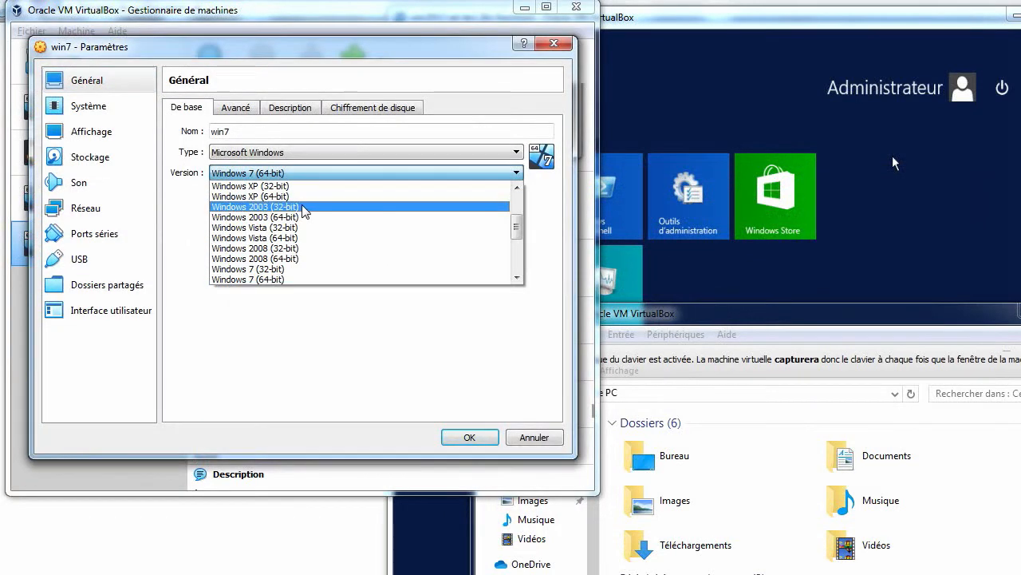
pyautogui.scroll(-1, 304, 264)
pyautogui.scroll(-2, 304, 271)
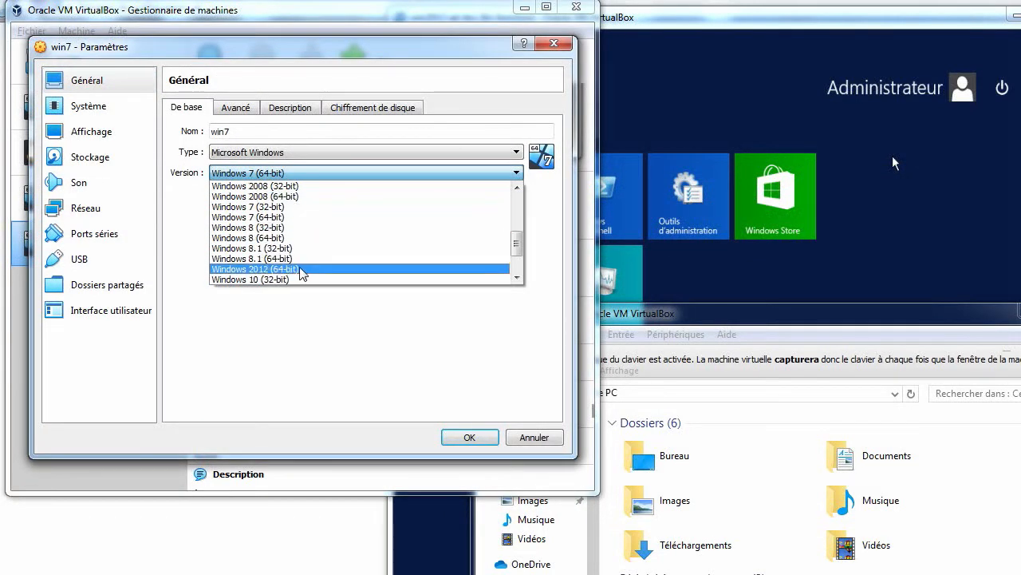
pyautogui.click(297, 259)
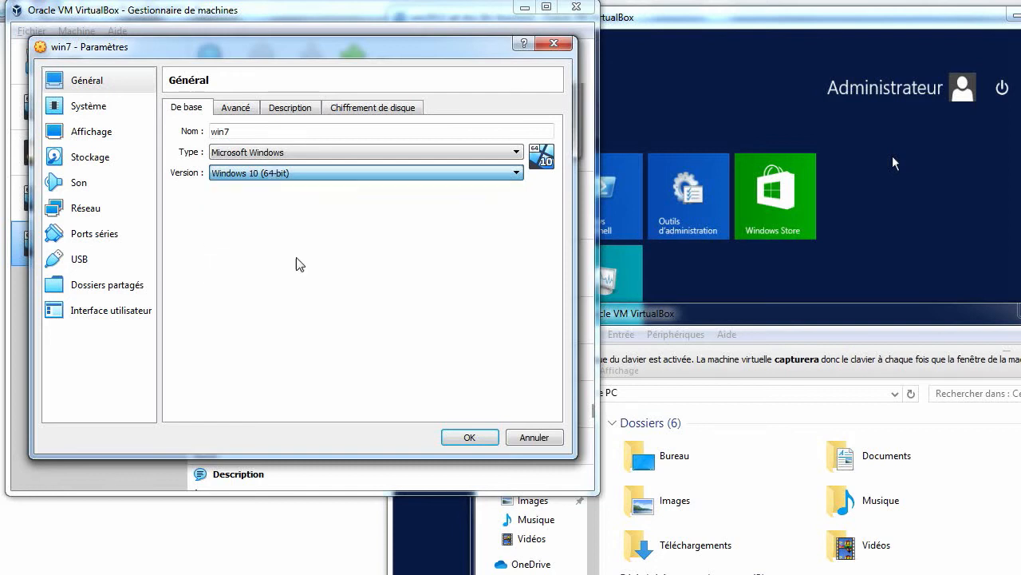
pyautogui.click(469, 436)
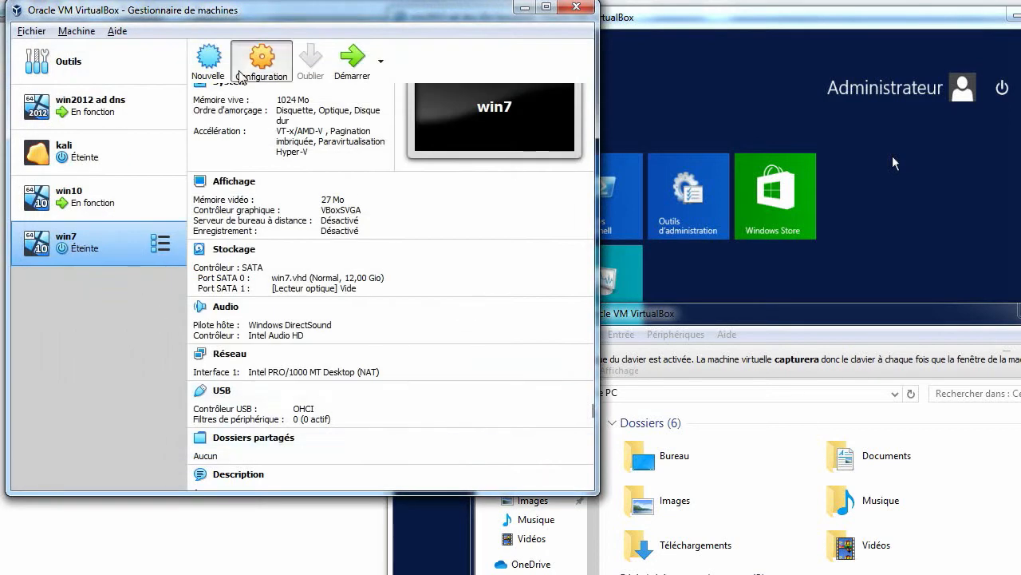
pyautogui.click(261, 58)
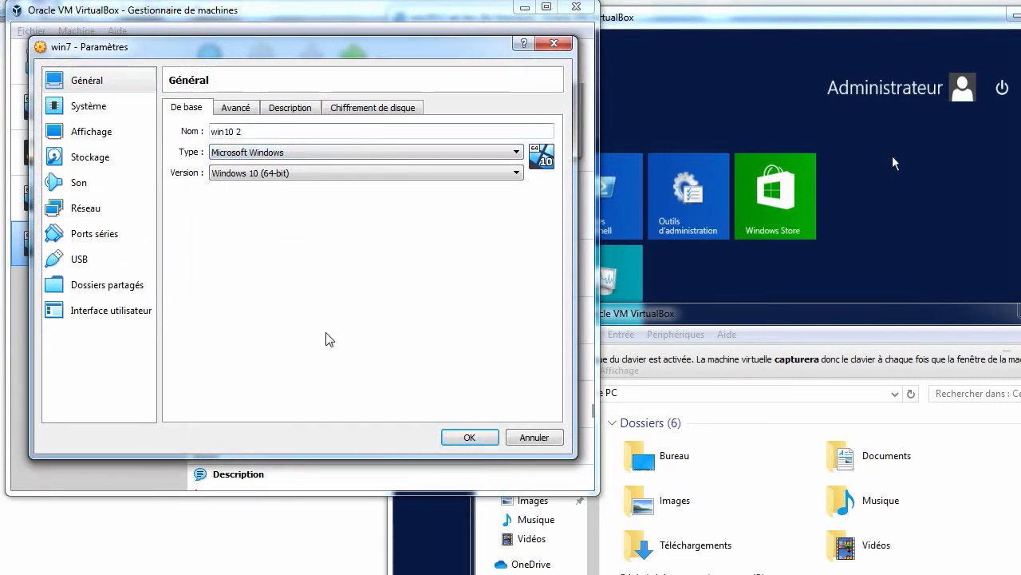
pyautogui.click(476, 433)
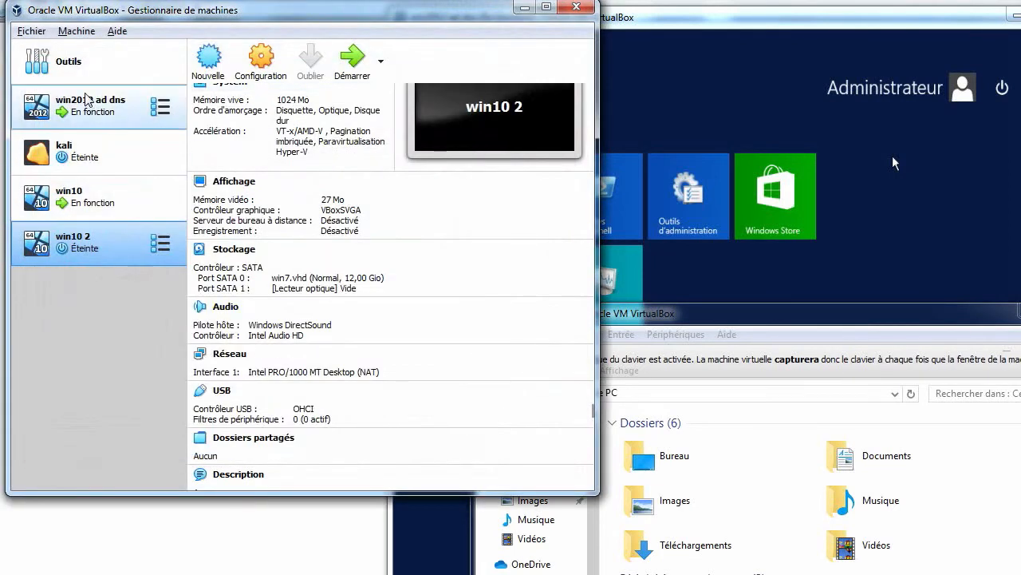
# Examine the registered hard disks and optical disk images in the virtual media manager, including the locations of the ISO files.
pyautogui.click(76, 30)
pyautogui.moveTo(32, 31)
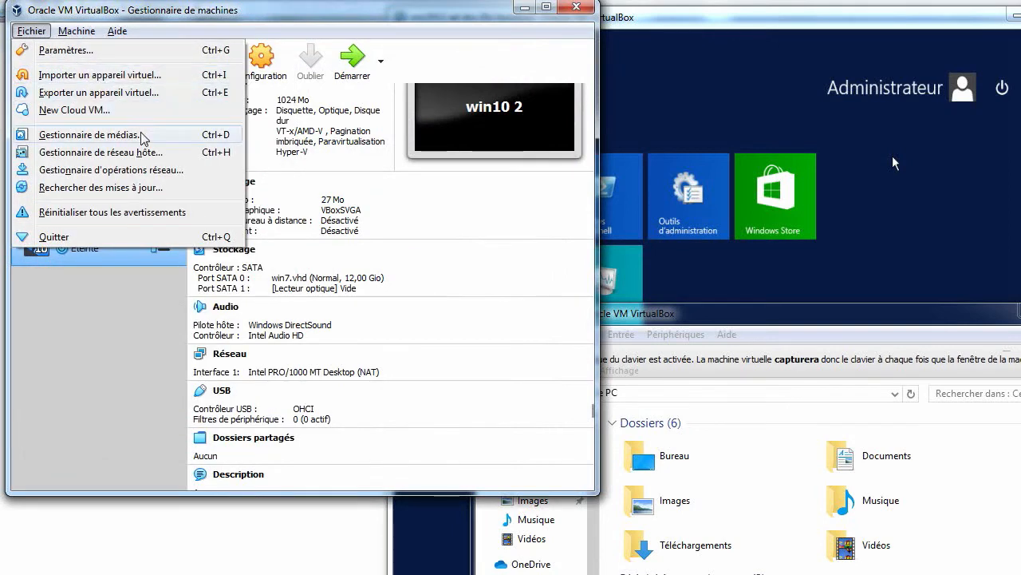
pyautogui.click(132, 136)
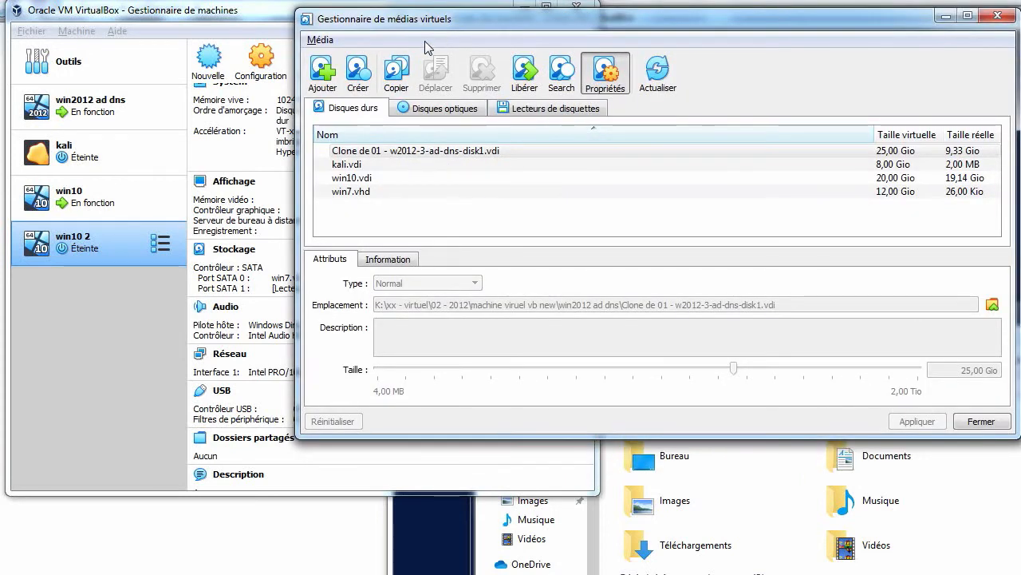
pyautogui.click(443, 108)
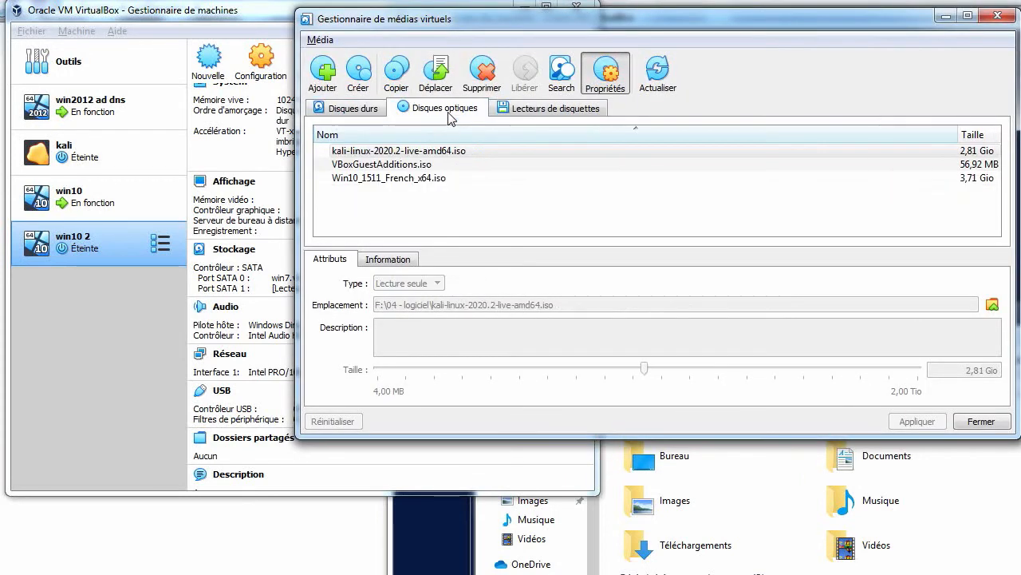
pyautogui.click(447, 164)
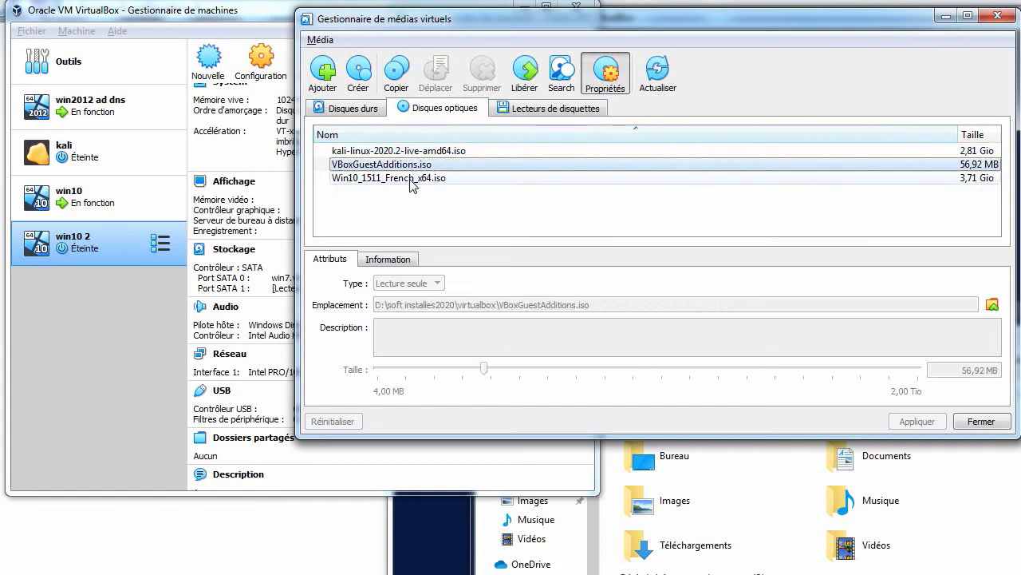
pyautogui.click(411, 178)
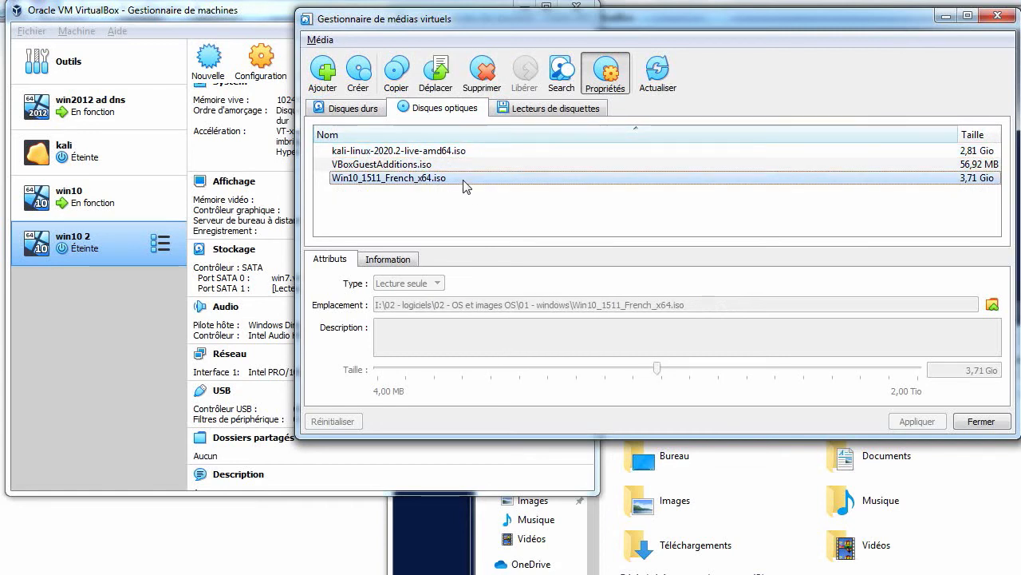
pyautogui.click(379, 163)
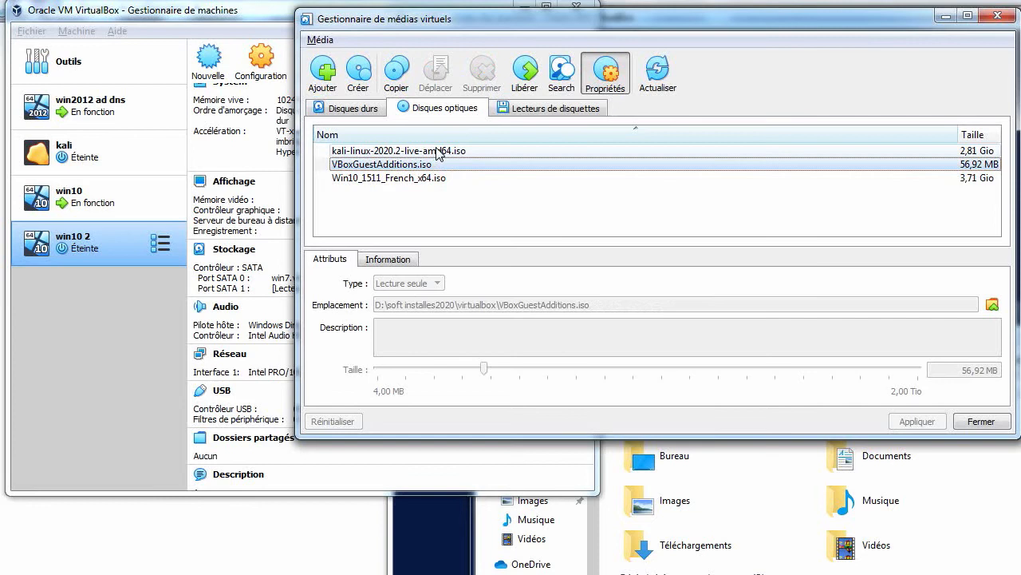
pyautogui.click(377, 150)
pyautogui.click(980, 421)
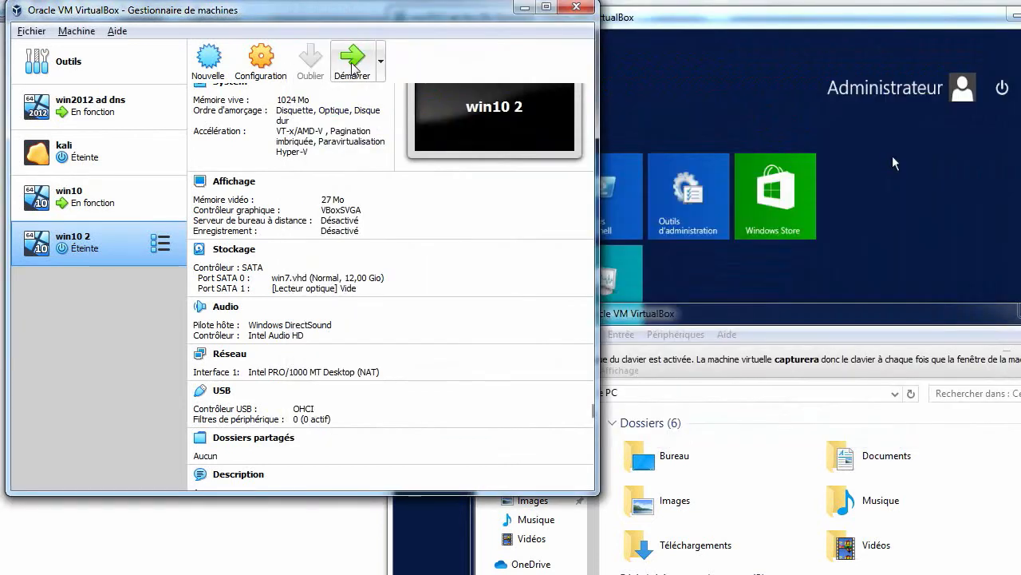
# Start the win10 2 machine and insert Win10_1511_French_x64.iso into its optical drive.
pyautogui.click(352, 60)
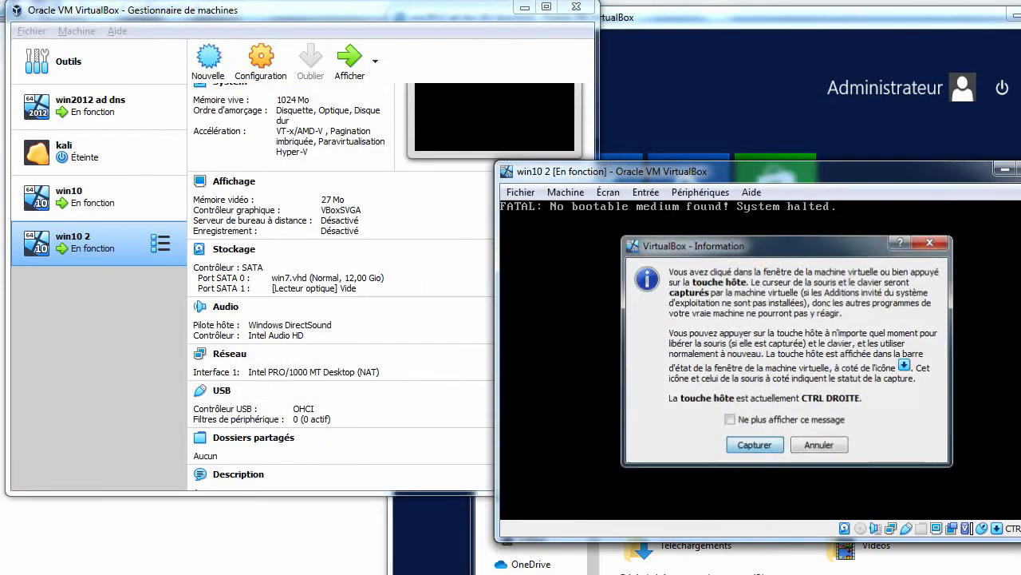
pyautogui.click(752, 443)
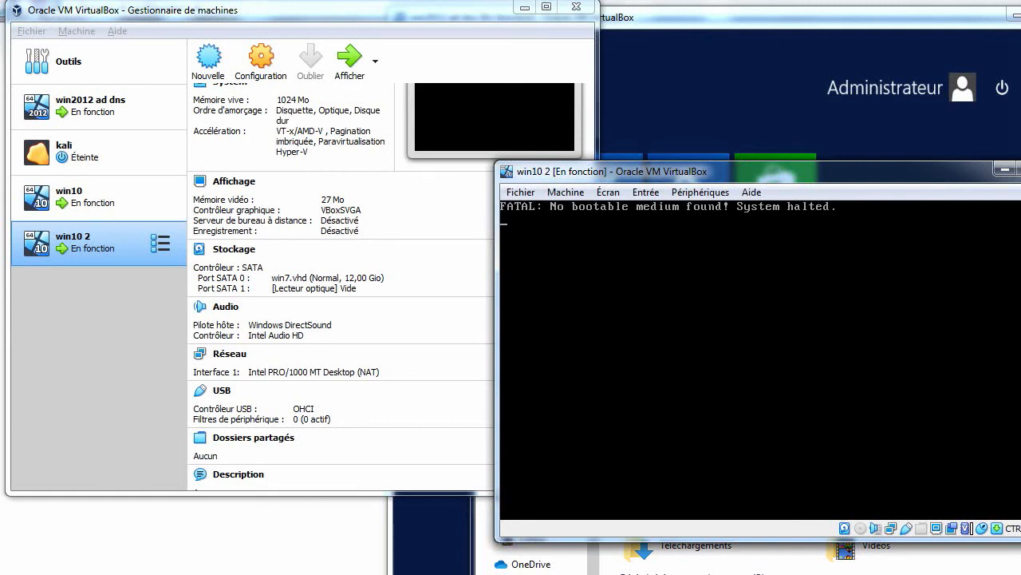
pyautogui.click(520, 181)
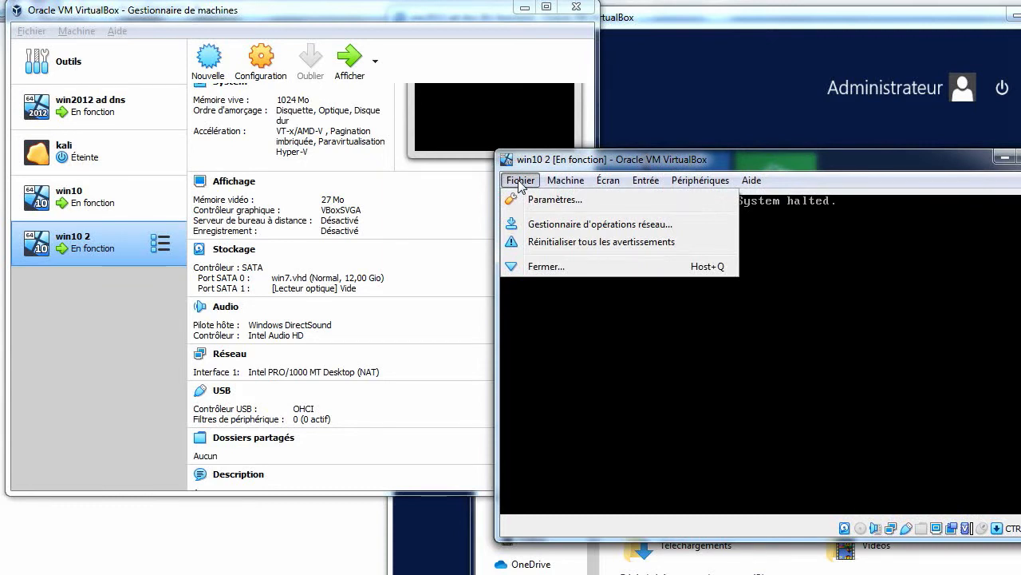
pyautogui.click(700, 180)
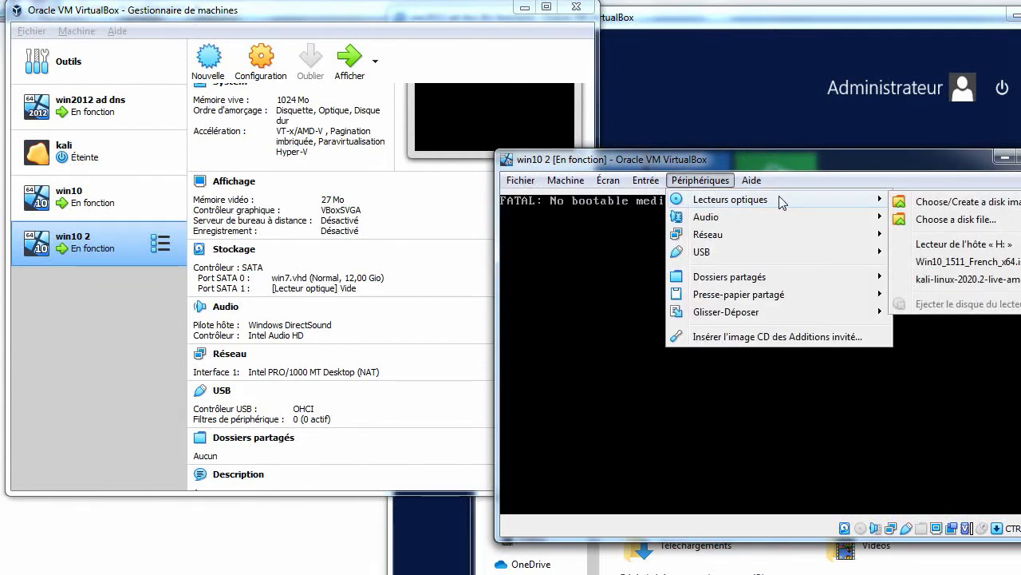
pyautogui.click(987, 271)
pyautogui.click(794, 370)
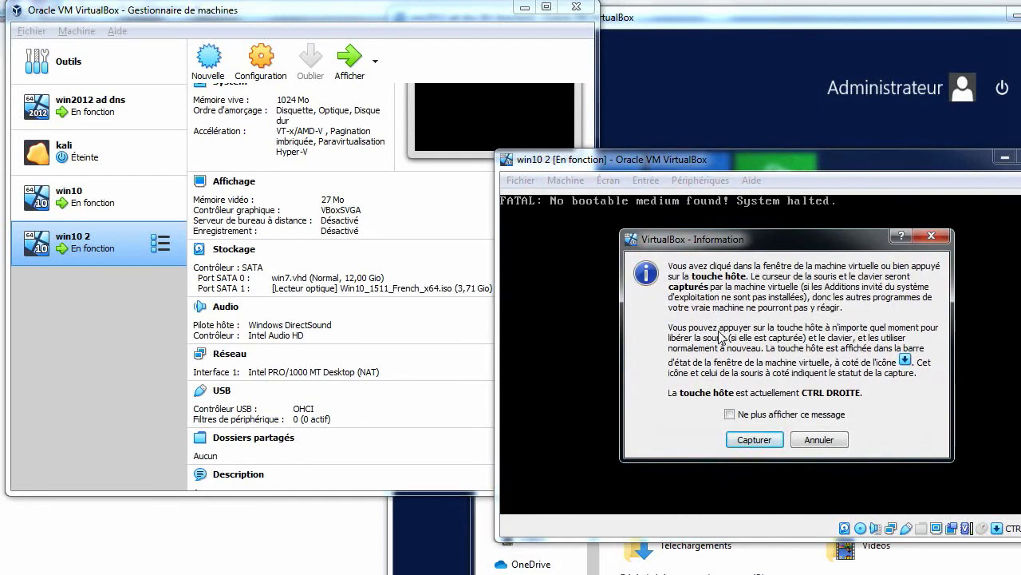
# Reset the win10 2 machine so it boots from the inserted Windows 10 ISO, and reposition its window.
pyautogui.click(754, 440)
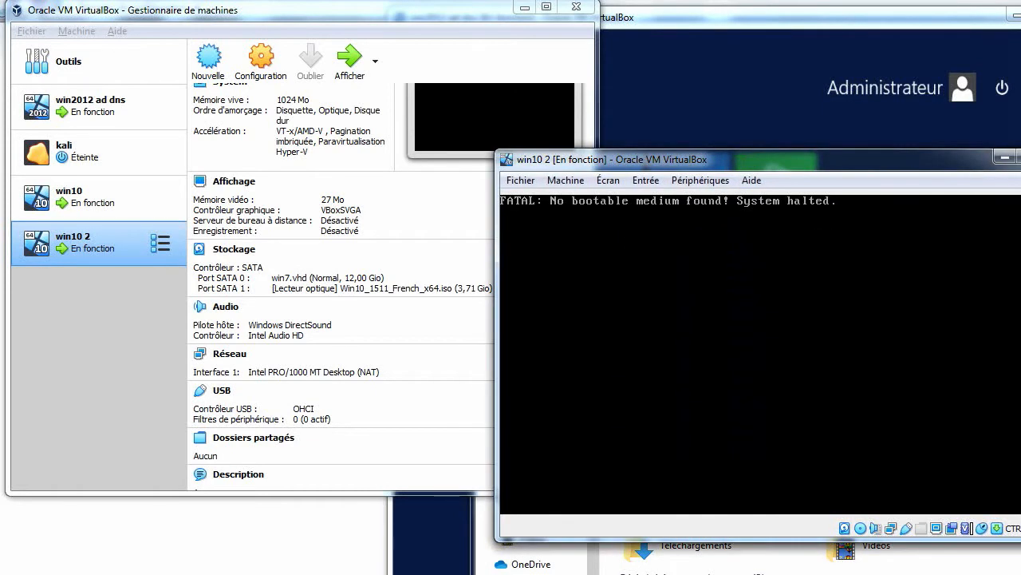
pyautogui.press('Control_R')
pyautogui.click(896, 370)
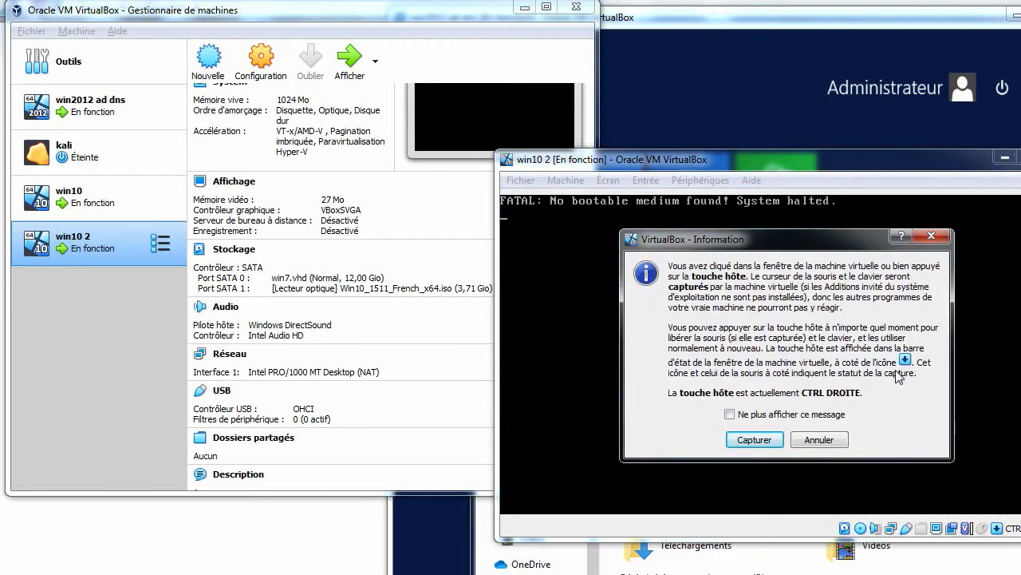
pyautogui.click(750, 437)
pyautogui.press('Control_R+r')
pyautogui.press('Return')
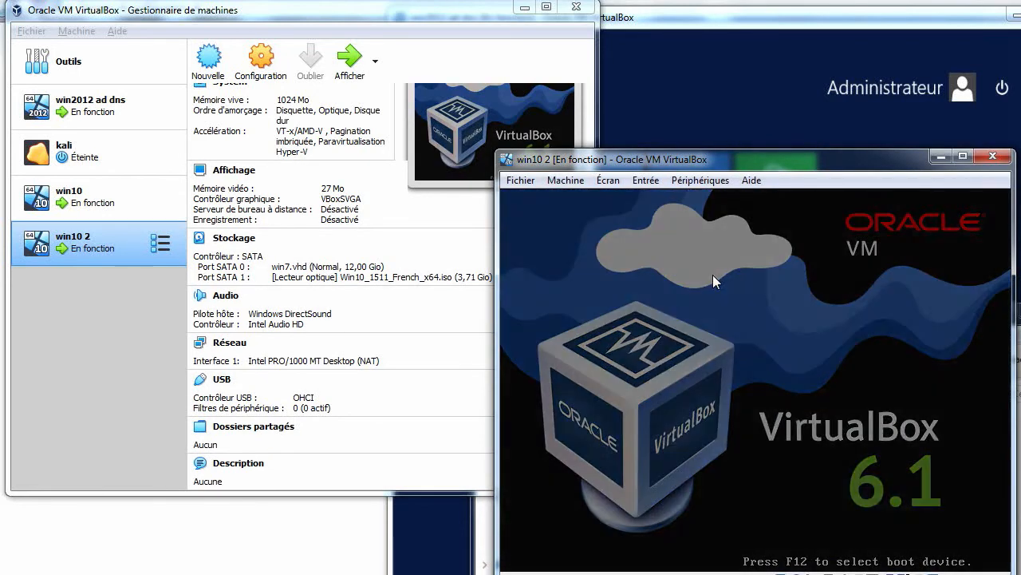
pyautogui.moveTo(890, 158); pyautogui.dragTo(771, 17)
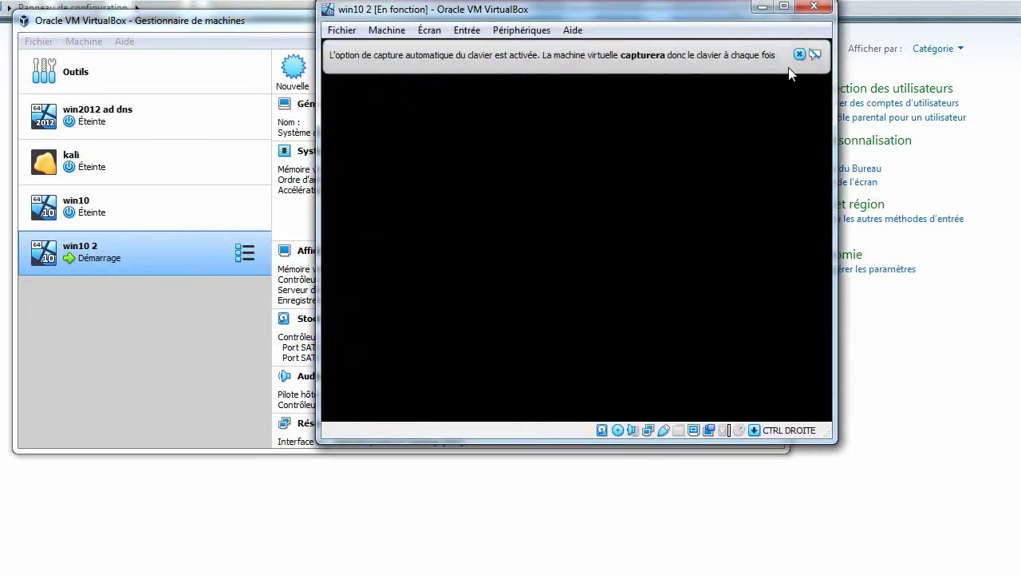
# Keep the French language, time format and keyboard settings in Windows Setup and start the installation.
pyautogui.click(800, 55)
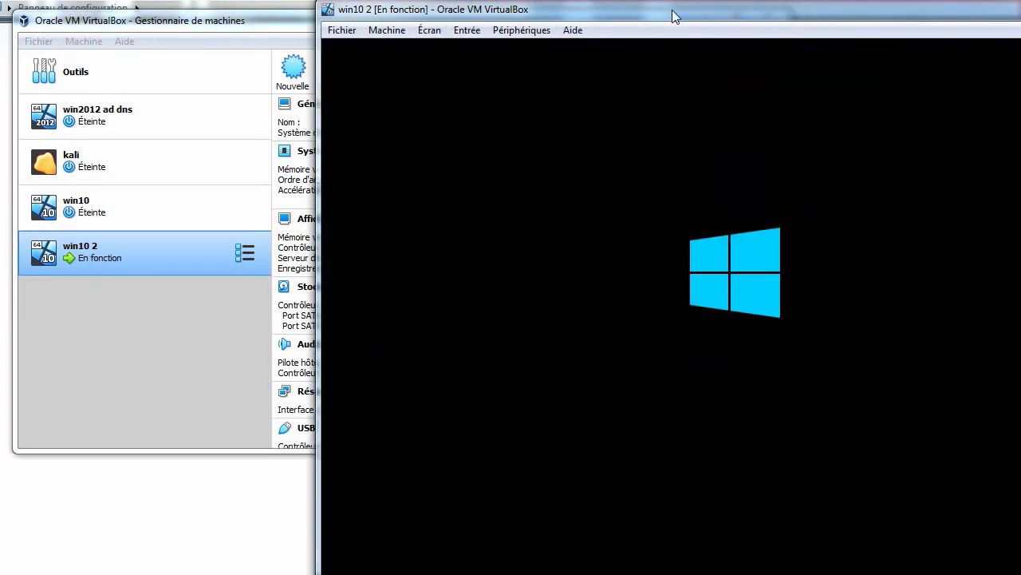
pyautogui.moveTo(673, 16); pyautogui.dragTo(558, 18)
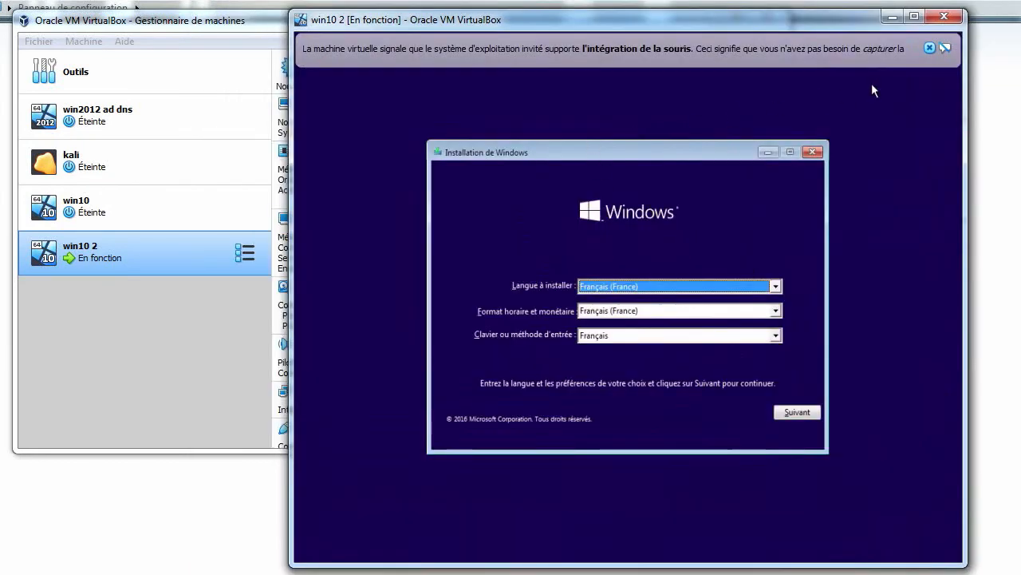
pyautogui.click(928, 47)
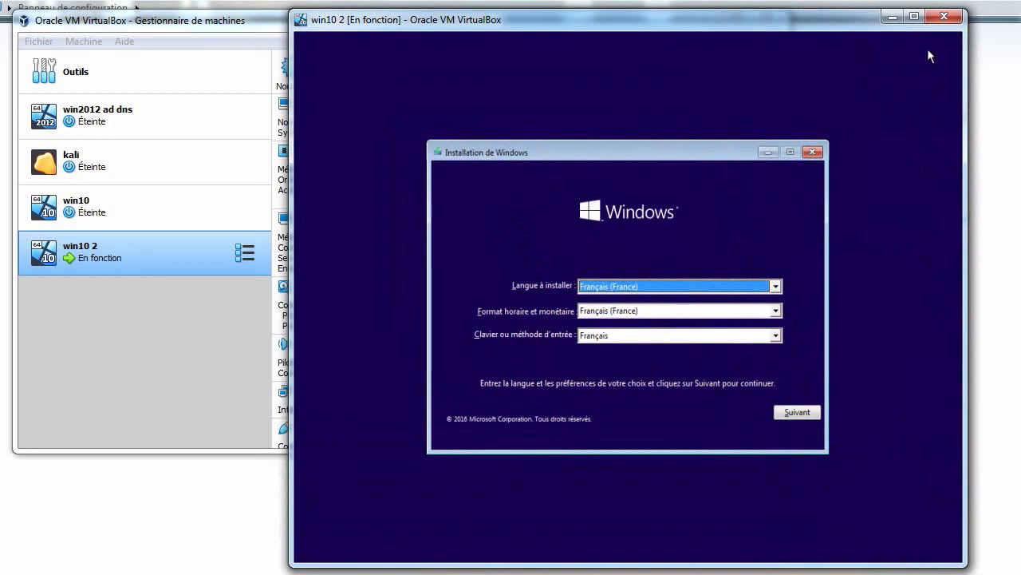
pyautogui.click(801, 415)
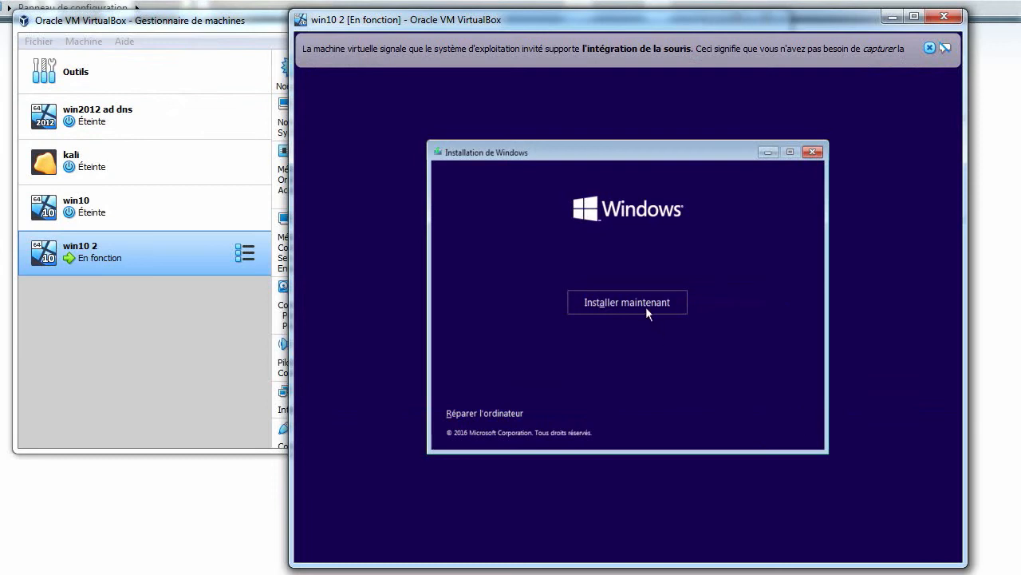
pyautogui.click(638, 303)
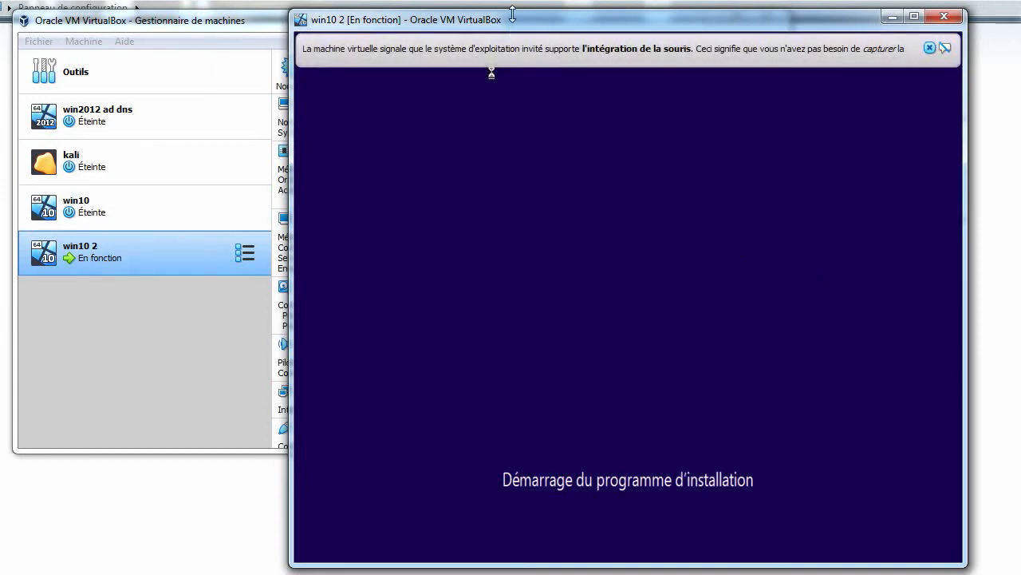
# Minimize the machine manager and choose Windows 10 Professionnel x64 as the system to install.
pyautogui.moveTo(521, 21); pyautogui.dragTo(625, 63)
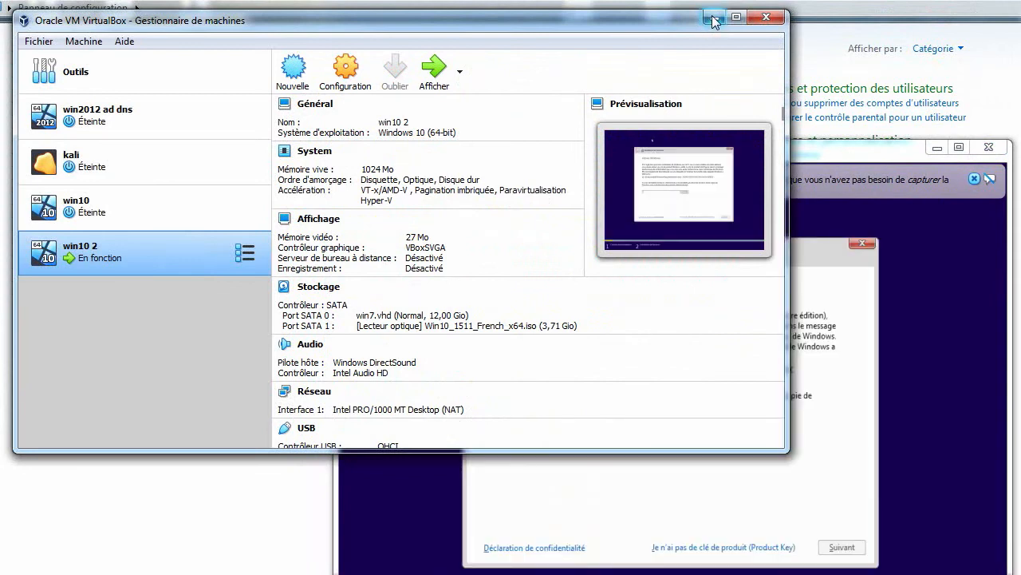
pyautogui.click(714, 17)
pyautogui.moveTo(844, 1); pyautogui.dragTo(655, 11)
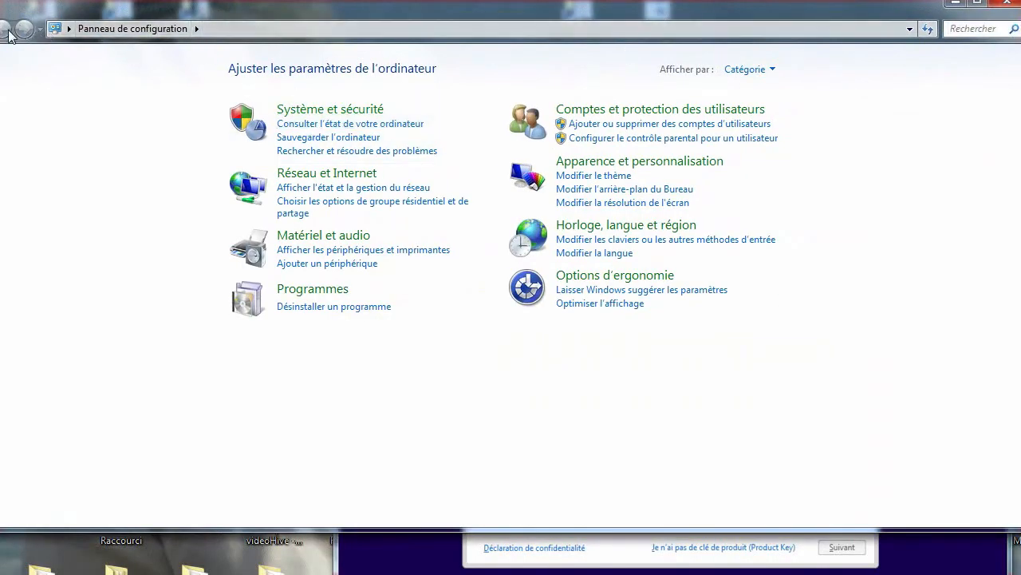
pyautogui.moveTo(128, 8); pyautogui.dragTo(115, 6)
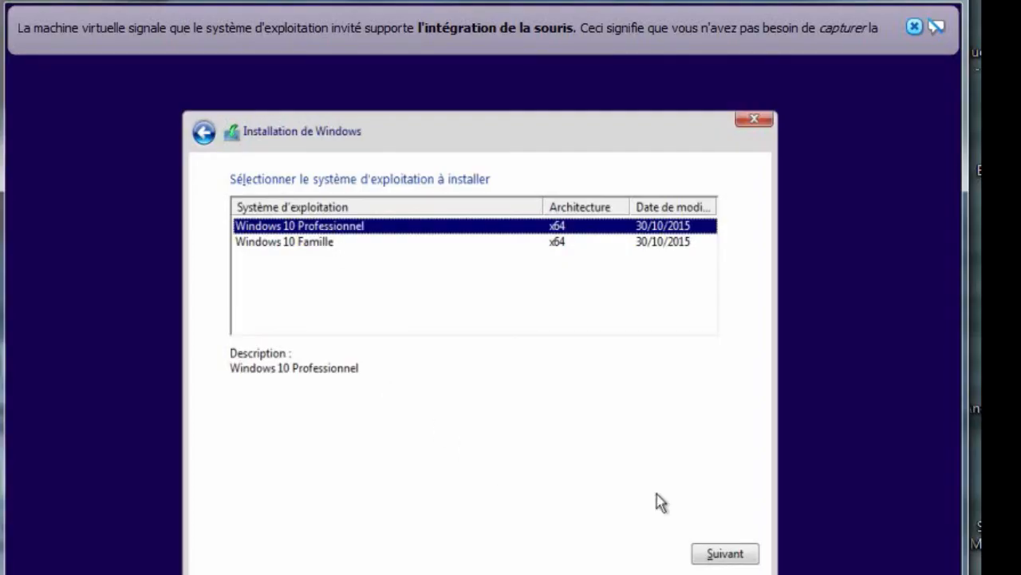
pyautogui.click(709, 560)
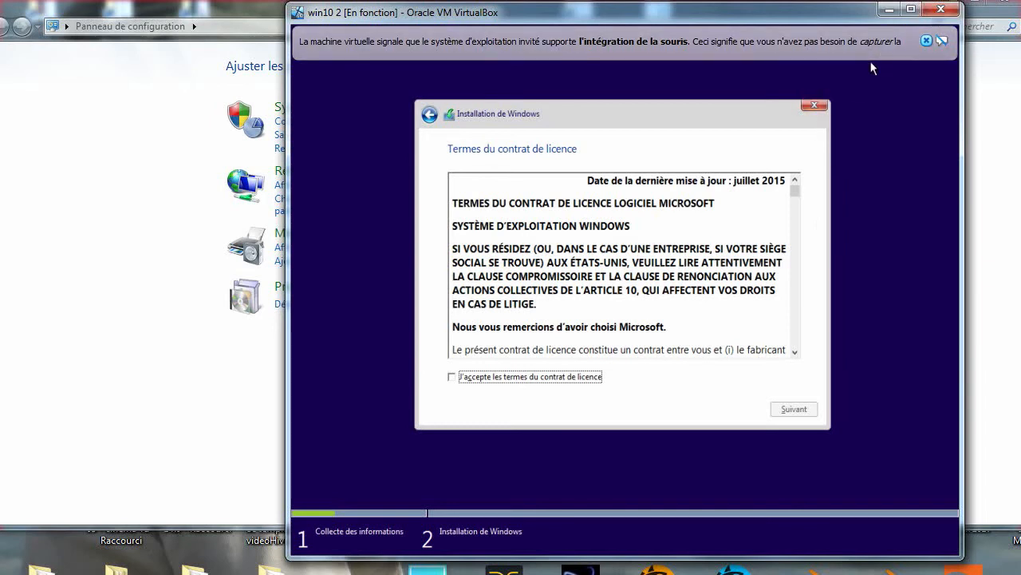
# Replace the disc in the win10 2 machine's optical drive with kali-linux-2020.2-live-amd64.iso in its storage settings.
pyautogui.hotkey('alt', 'Tab')
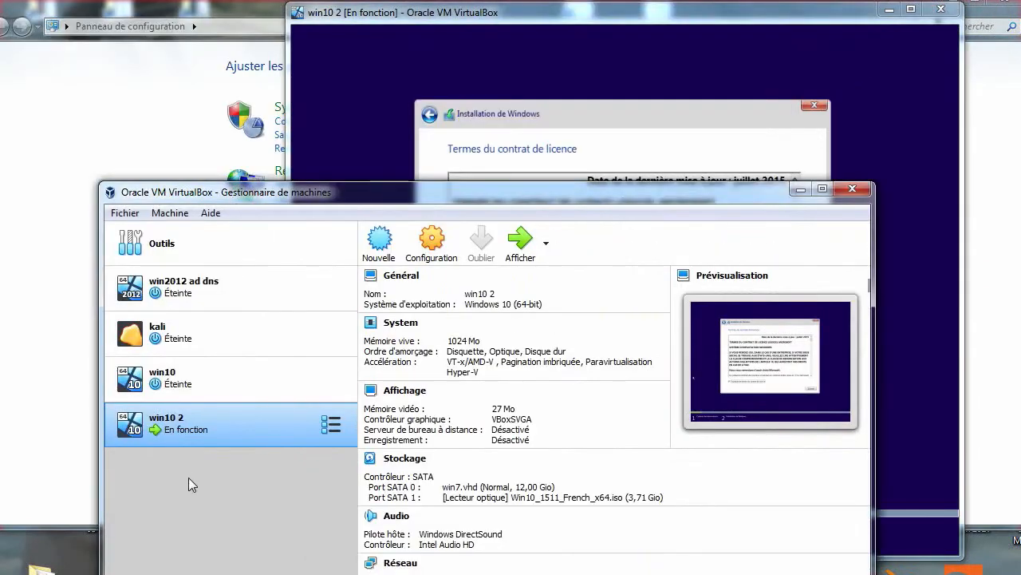
pyautogui.click(423, 257)
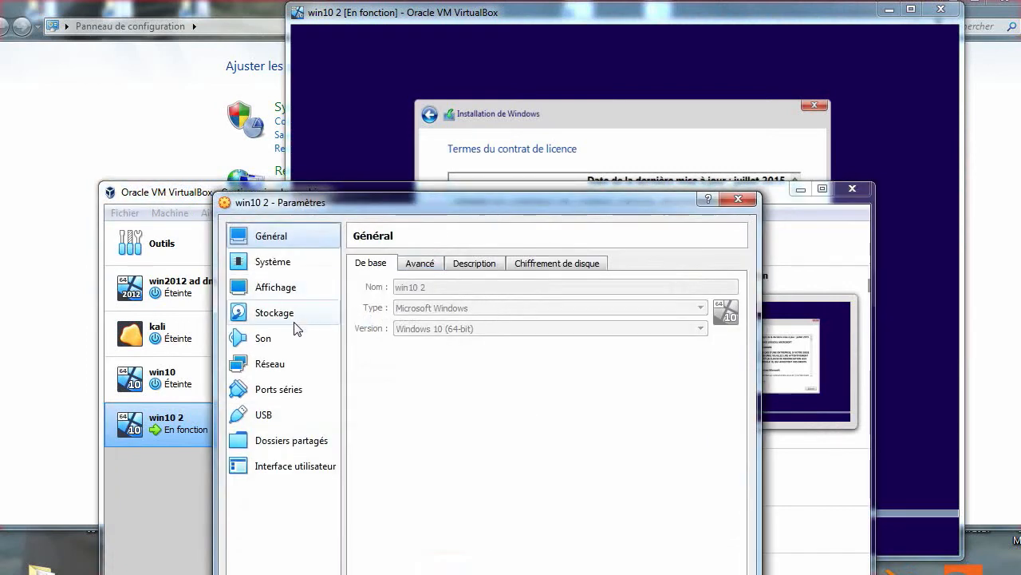
pyautogui.click(292, 316)
pyautogui.click(443, 317)
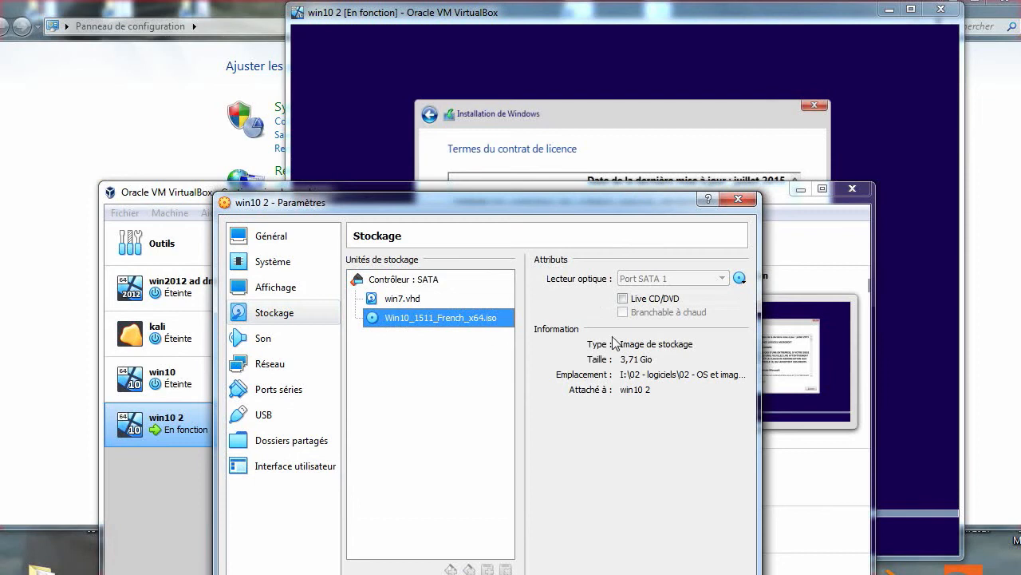
pyautogui.click(740, 278)
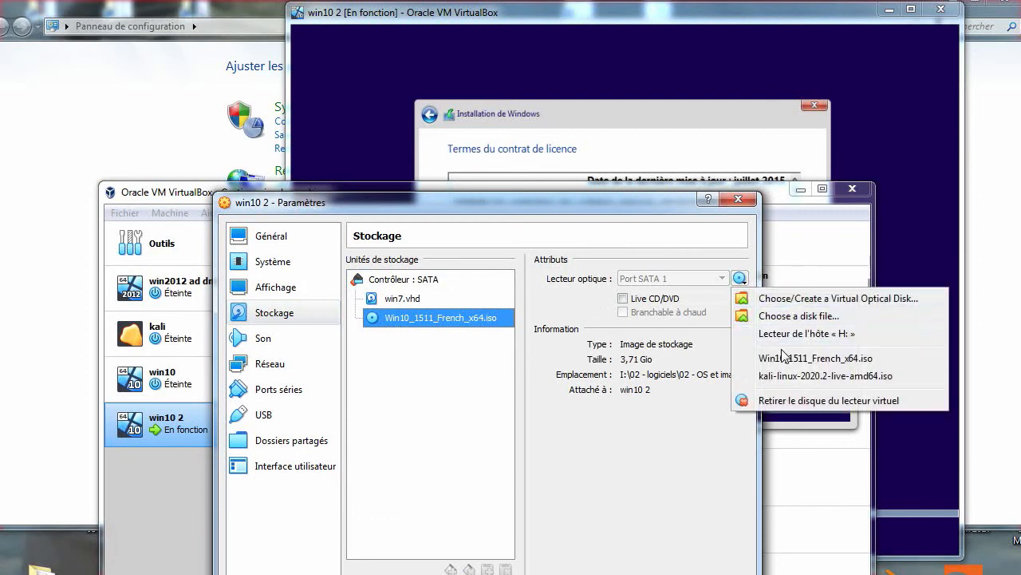
pyautogui.click(785, 377)
pyautogui.click(619, 573)
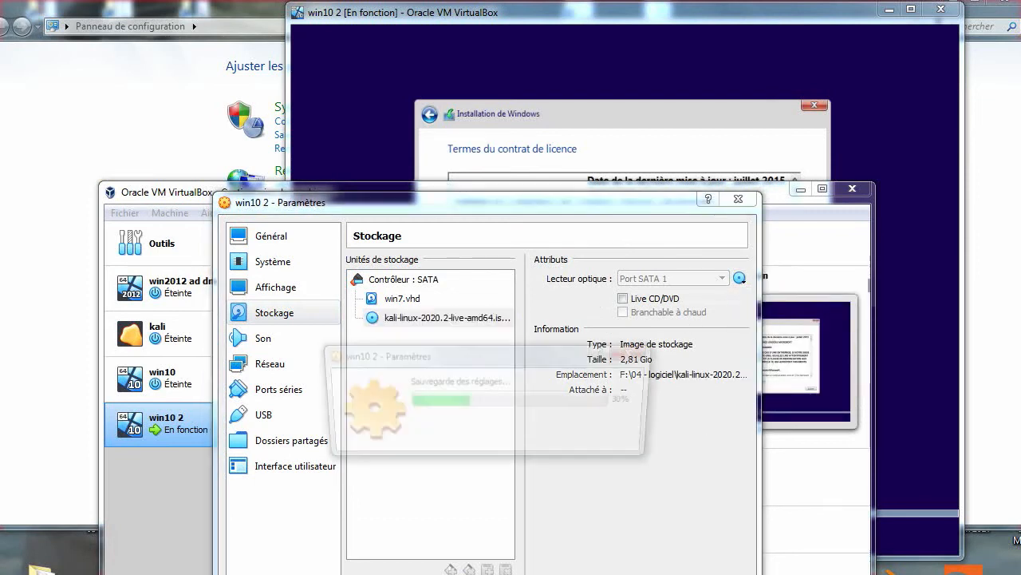
# Return to the running win10 2 machine and reset it to boot from the Kali ISO.
pyautogui.click(851, 18)
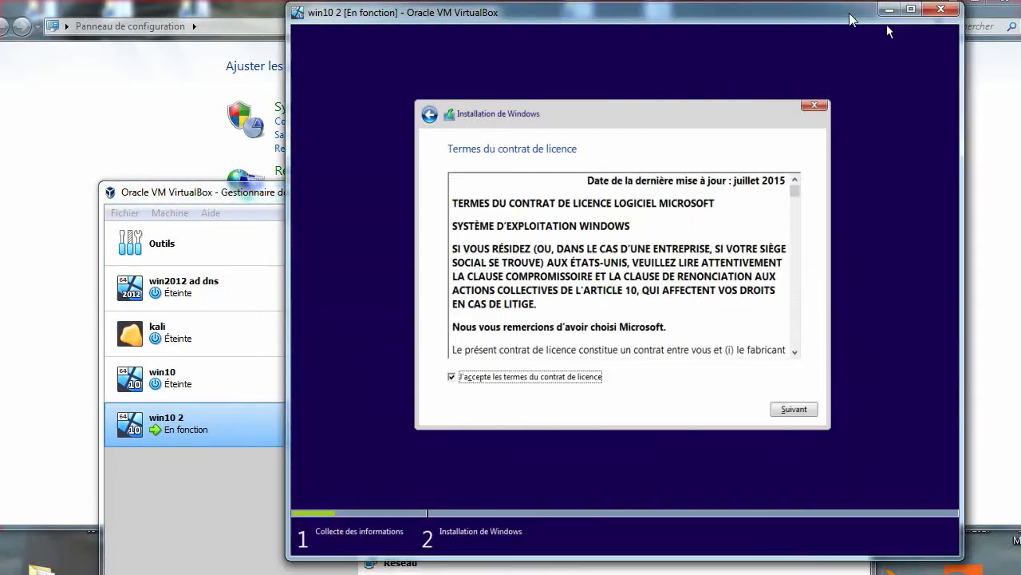
pyautogui.hotkey('ctrl', 'r')
pyautogui.press('Return')
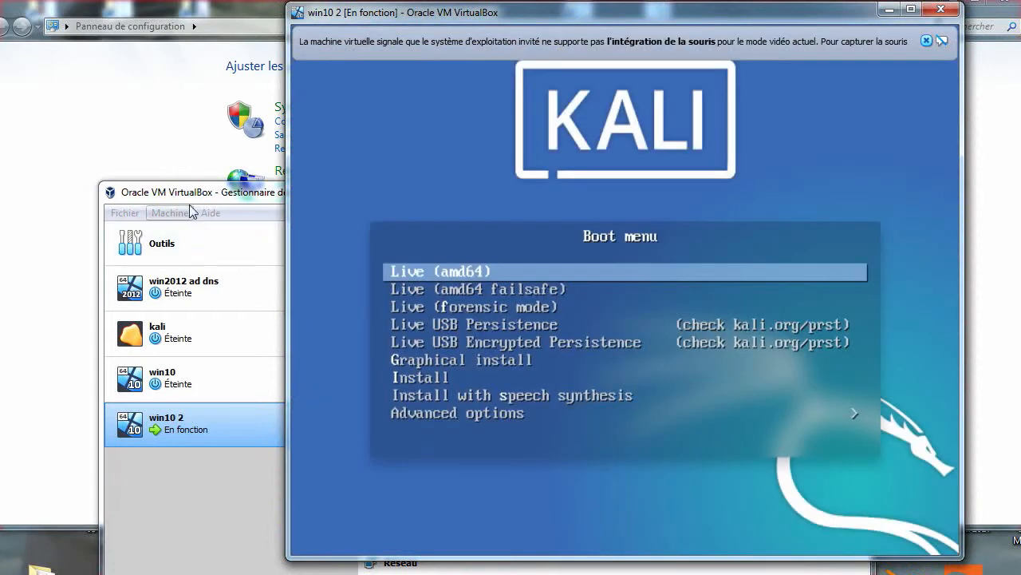
# Check the general and system settings of the running win10 2 machine, then close them.
pyautogui.click(205, 200)
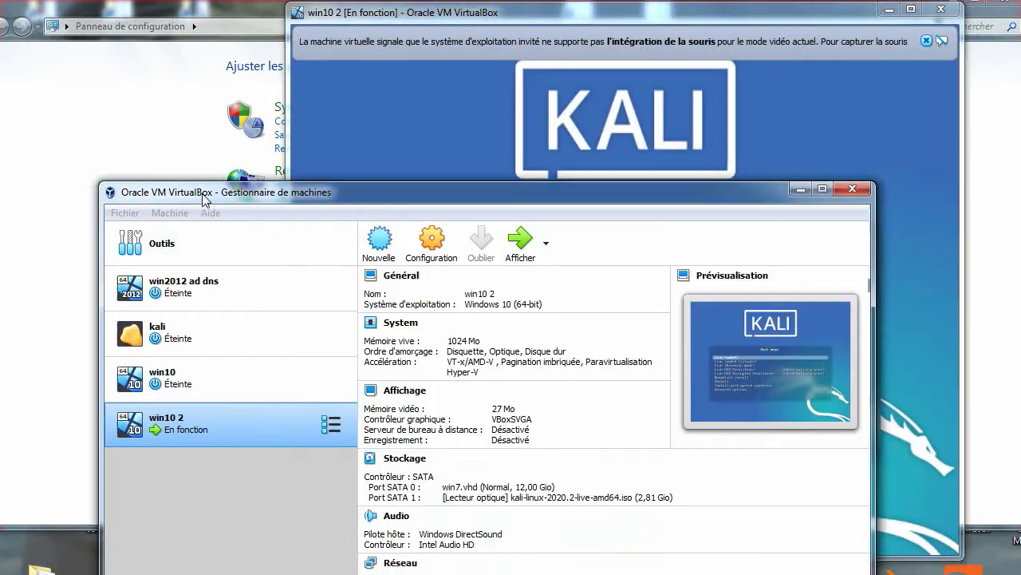
pyautogui.click(432, 243)
pyautogui.click(260, 287)
pyautogui.click(284, 266)
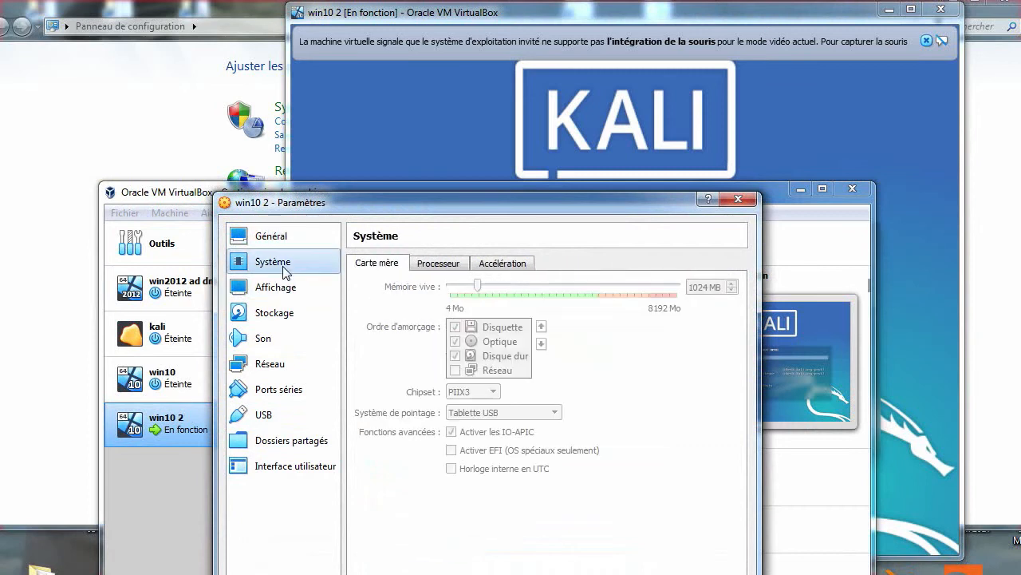
pyautogui.click(454, 265)
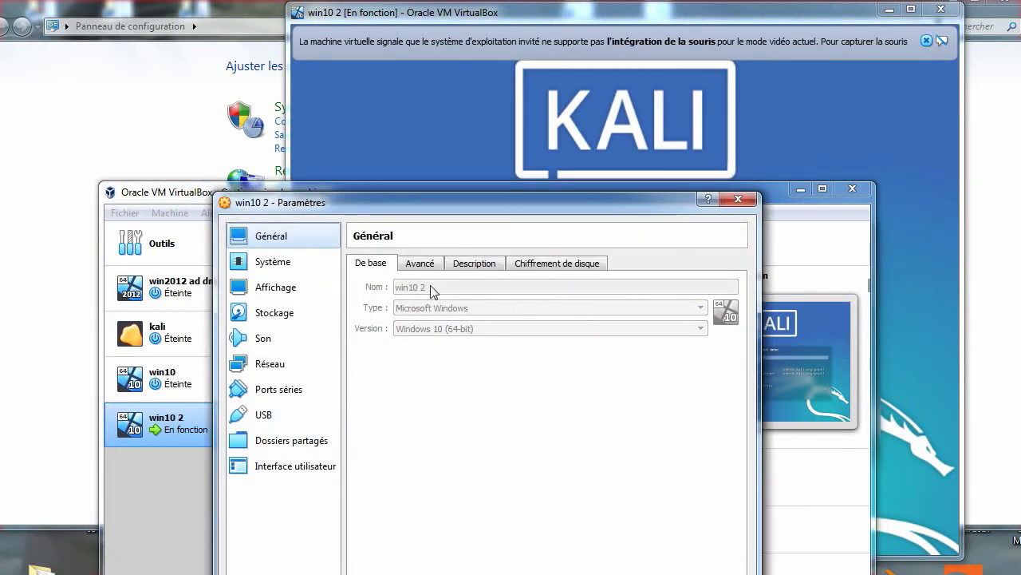
pyautogui.click(639, 574)
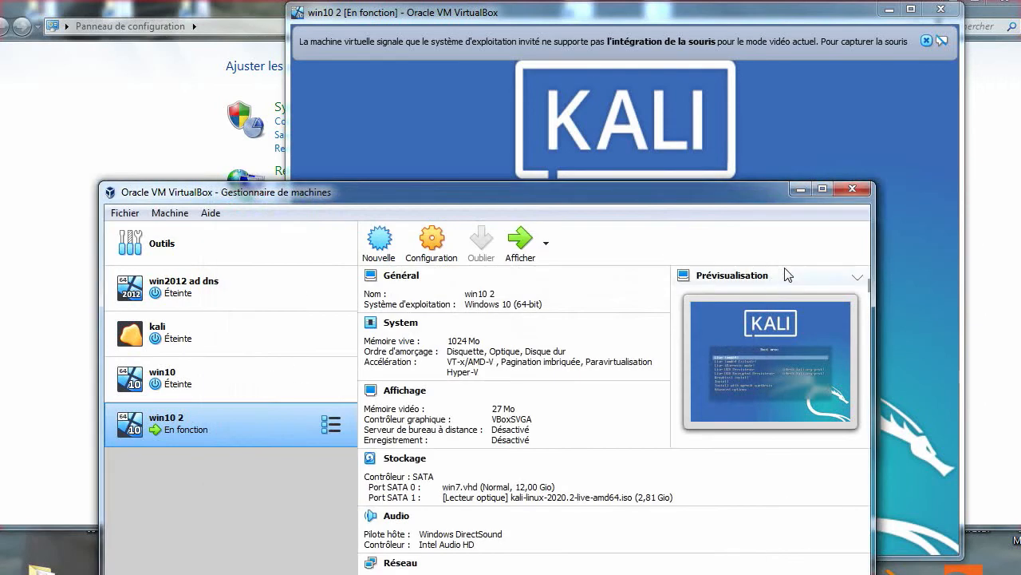
# Browse the entries of the Kali boot menu and return to Live (amd64).
pyautogui.click(785, 155)
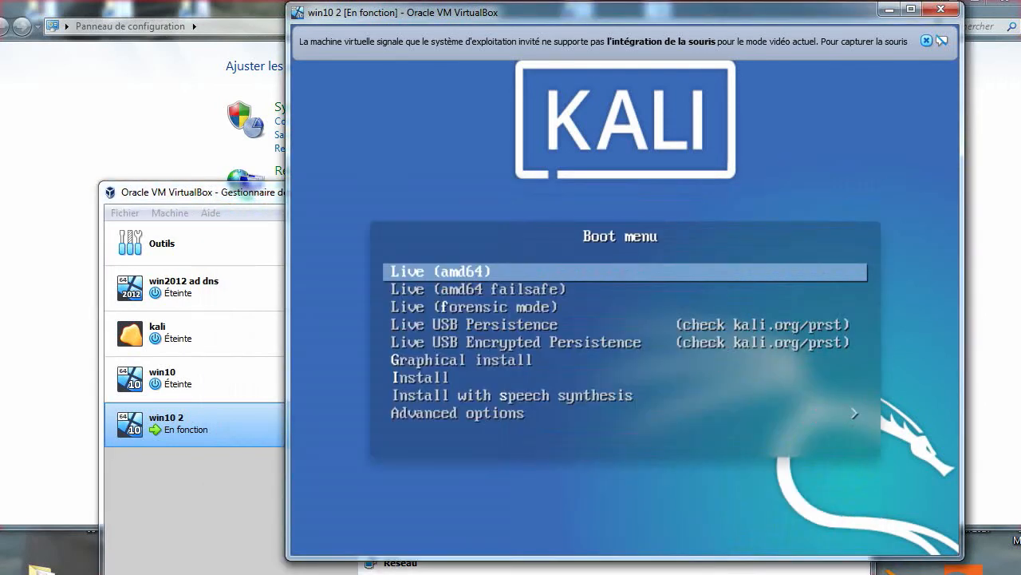
pyautogui.press('Down')
pyautogui.press('Down')
pyautogui.press('Down')
pyautogui.press('Down')
pyautogui.press('Down')
pyautogui.press('Down')
pyautogui.press('Down')
pyautogui.press('Up')
pyautogui.press('Up')
pyautogui.press('Down')
pyautogui.press('Up')
pyautogui.press('Up')
pyautogui.press('Up')
pyautogui.press('Up')
pyautogui.press('Up')
pyautogui.press('Up')
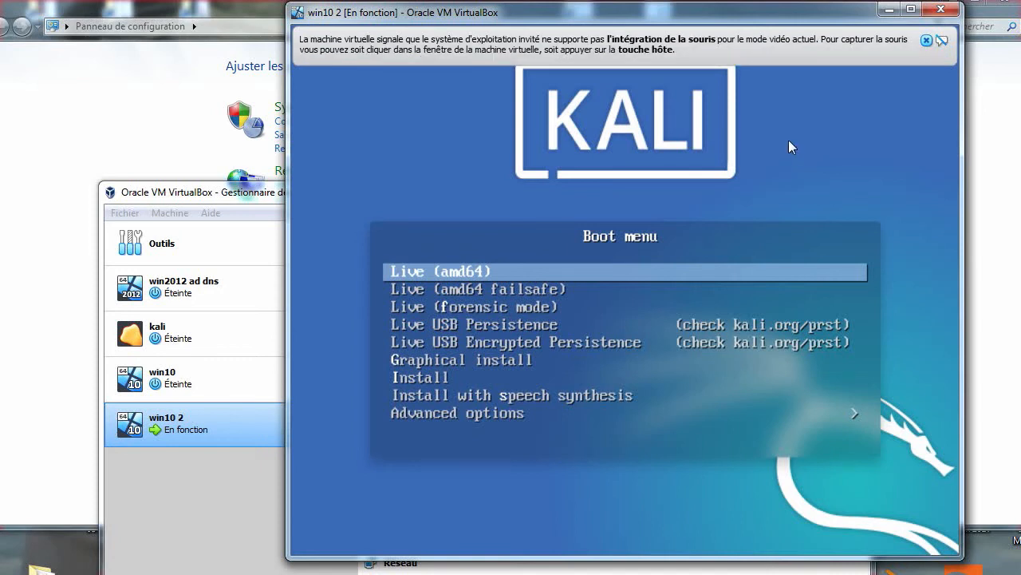
# Power off the win10 2 machine, reopen its general settings and dismiss the question about reloading changed settings.
pyautogui.click(940, 9)
pyautogui.click(552, 338)
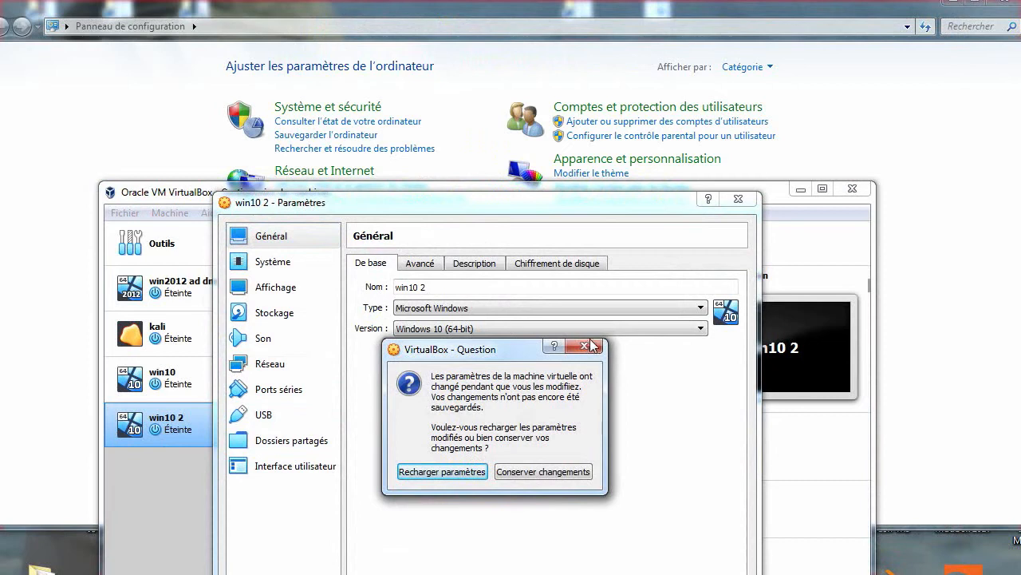
pyautogui.click(591, 345)
# Set the win10 2 machine's operating system type to Linux and its version to Other Linux (64-bit).
pyautogui.click(465, 327)
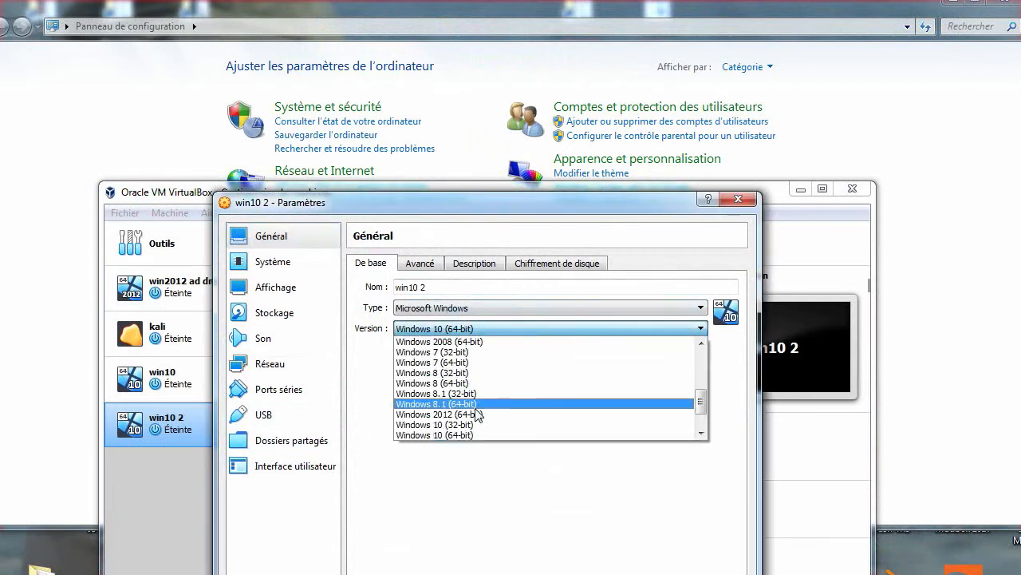
pyautogui.scroll(5, 477, 415)
pyautogui.click(496, 315)
pyautogui.click(499, 311)
pyautogui.click(481, 331)
pyautogui.click(481, 328)
pyautogui.scroll(3, 488, 391)
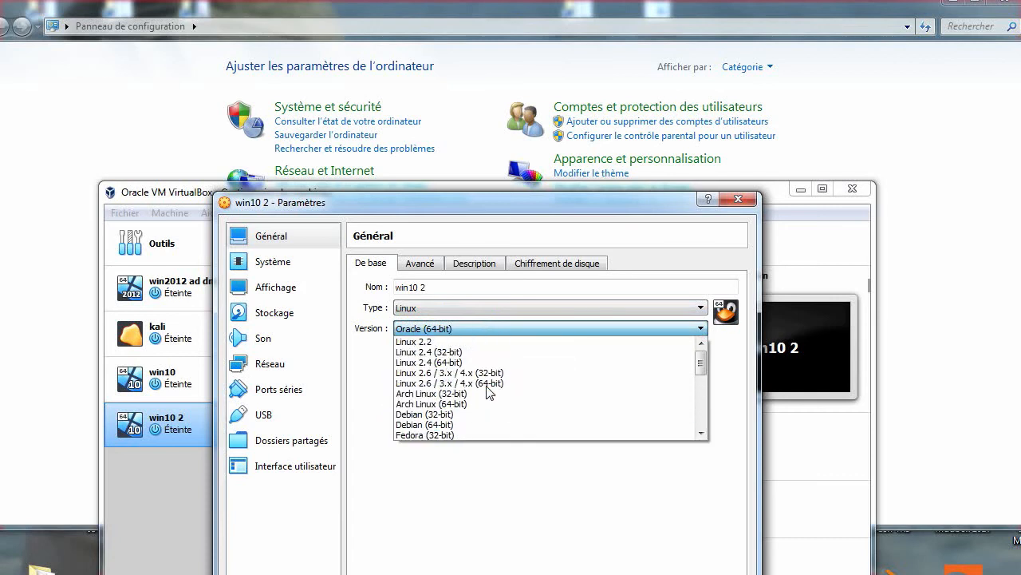
pyautogui.scroll(-7, 489, 391)
pyautogui.scroll(3, 489, 391)
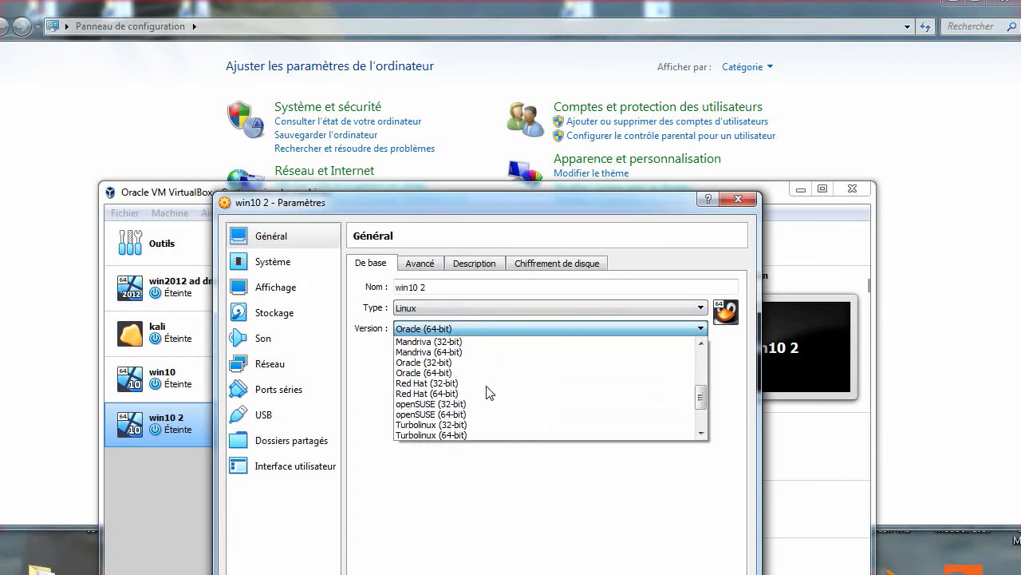
pyautogui.scroll(2, 489, 391)
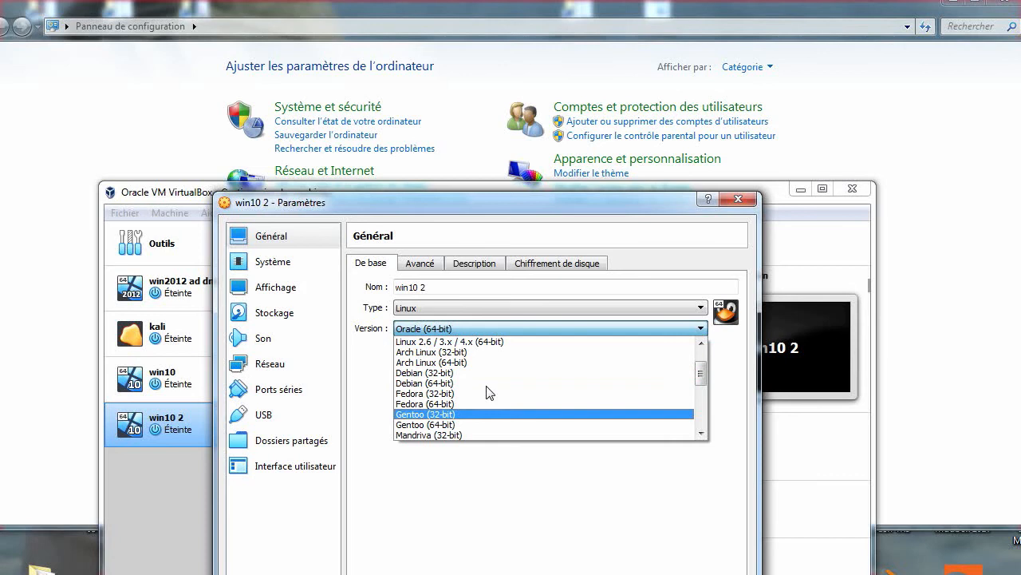
pyautogui.scroll(-5, 489, 391)
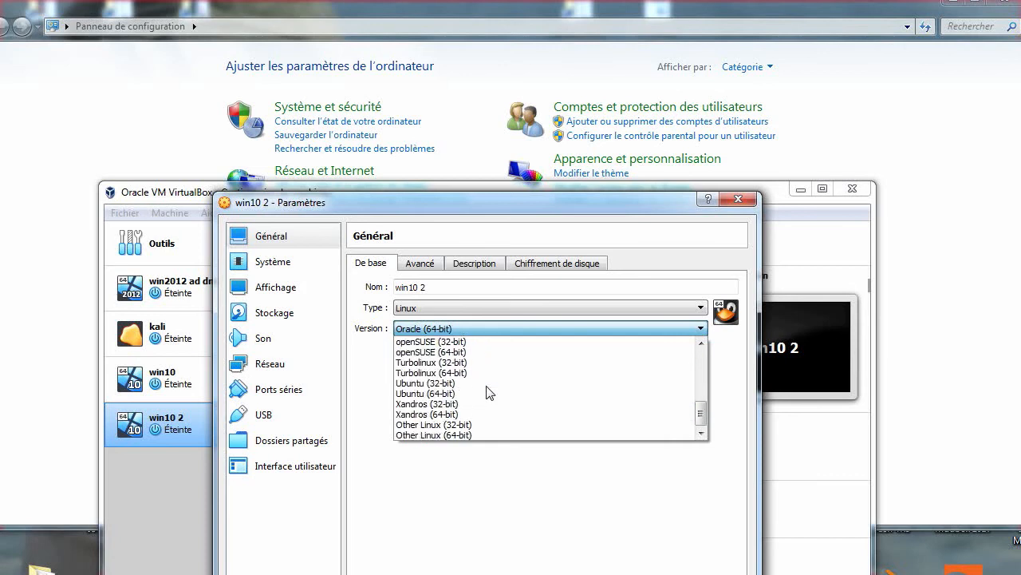
pyautogui.click(464, 434)
pyautogui.click(614, 572)
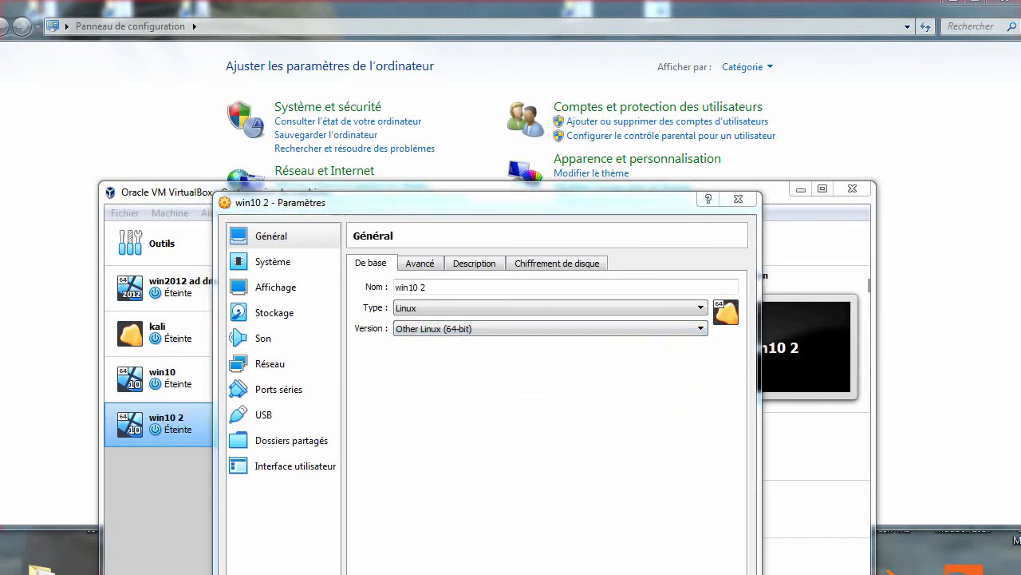
# Start the win10 2 machine and accept the switch to scaled display mode.
pyautogui.click(525, 262)
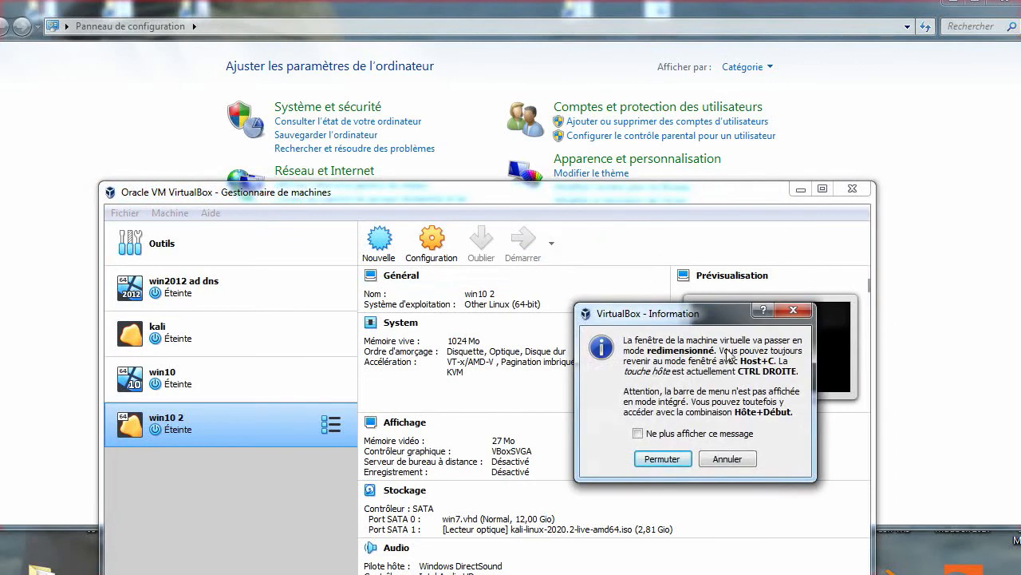
pyautogui.click(663, 459)
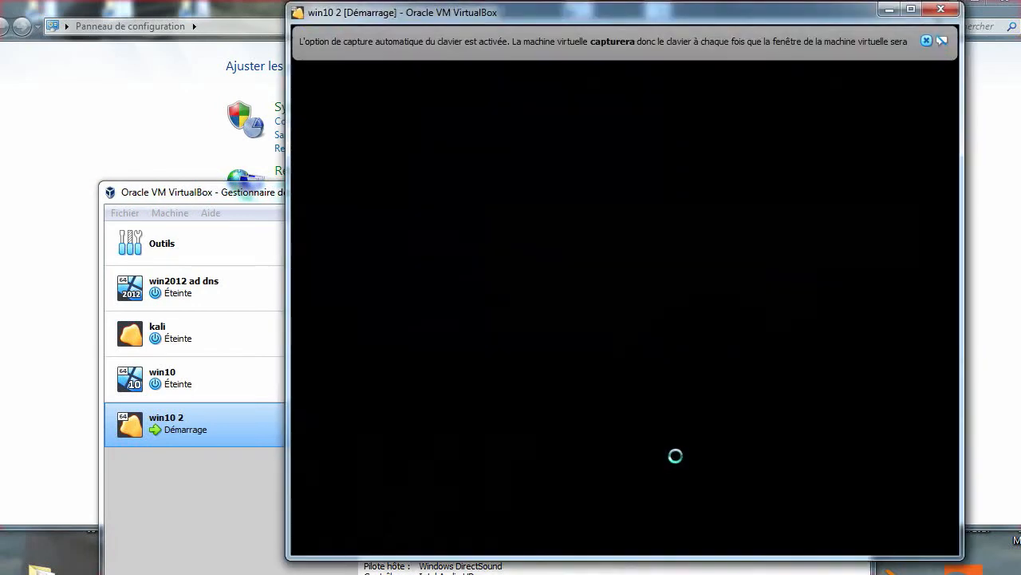
# Dismiss the automatic keyboard capture notice and boot Kali with the Live (amd64) entry.
pyautogui.click(926, 42)
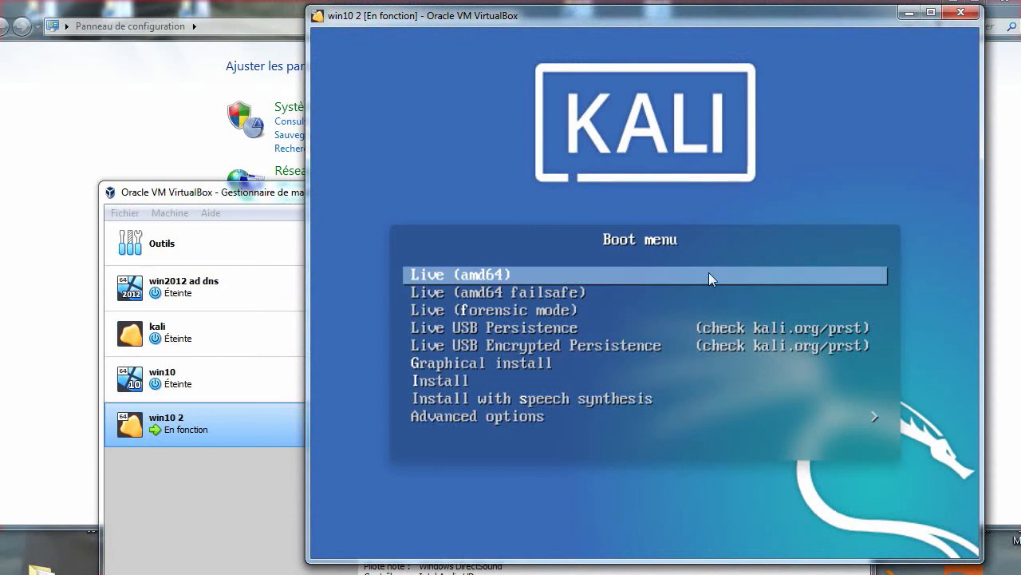
pyautogui.press('Return')
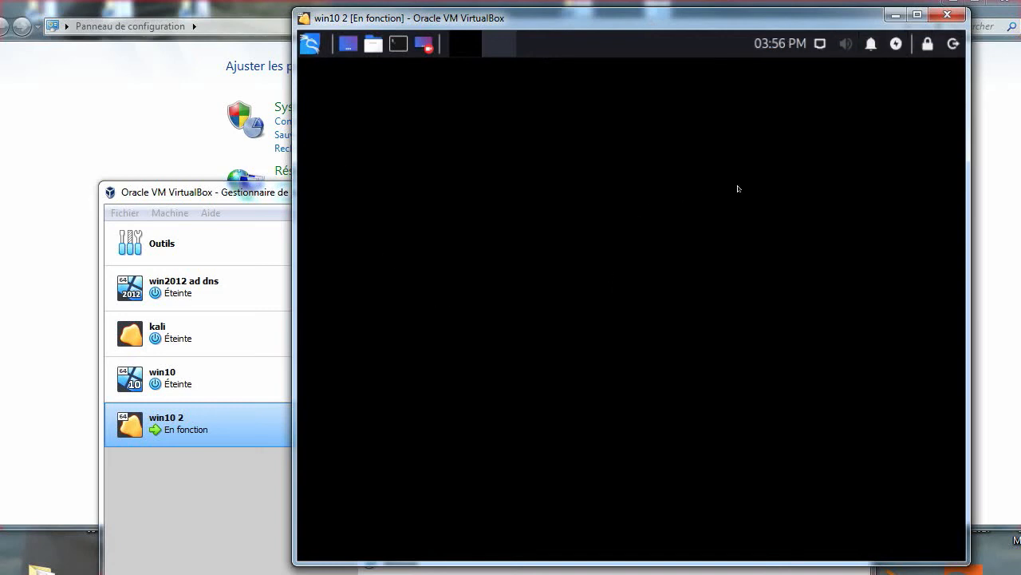
# Bring the Windows Task Manager into view to check the host's memory use, keeping it beside the virtual machine.
pyautogui.moveTo(1020, 447); pyautogui.dragTo(981, 93)
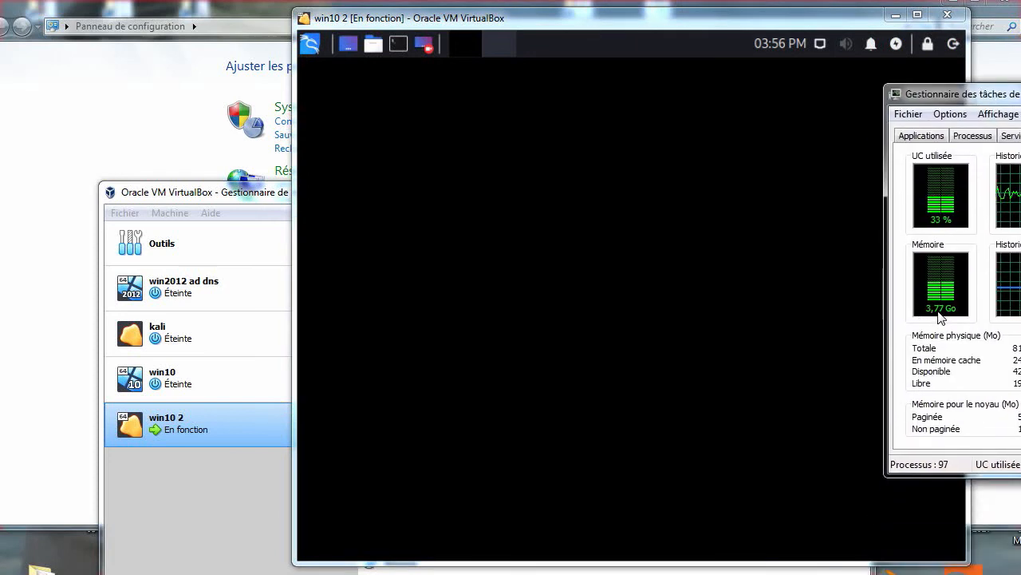
pyautogui.moveTo(1011, 98); pyautogui.dragTo(1020, 83)
# Open the home folder in Kali's file manager and view its Desktop and Documents folders.
pyautogui.click(558, 247)
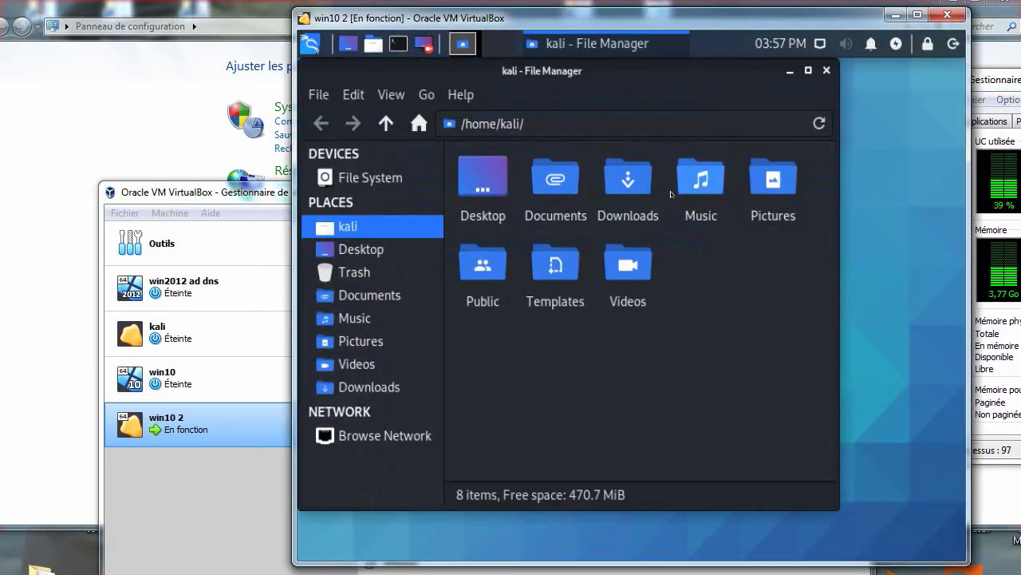
pyautogui.click(363, 249)
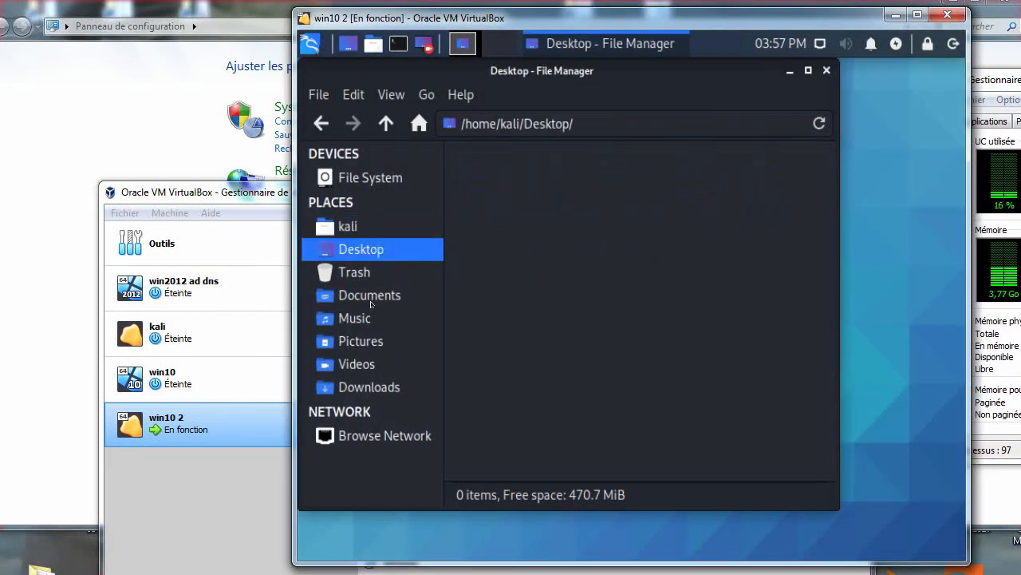
pyautogui.click(369, 295)
# Look through Kali's application categories and favorites, and launch the Web Browser.
pyautogui.click(311, 45)
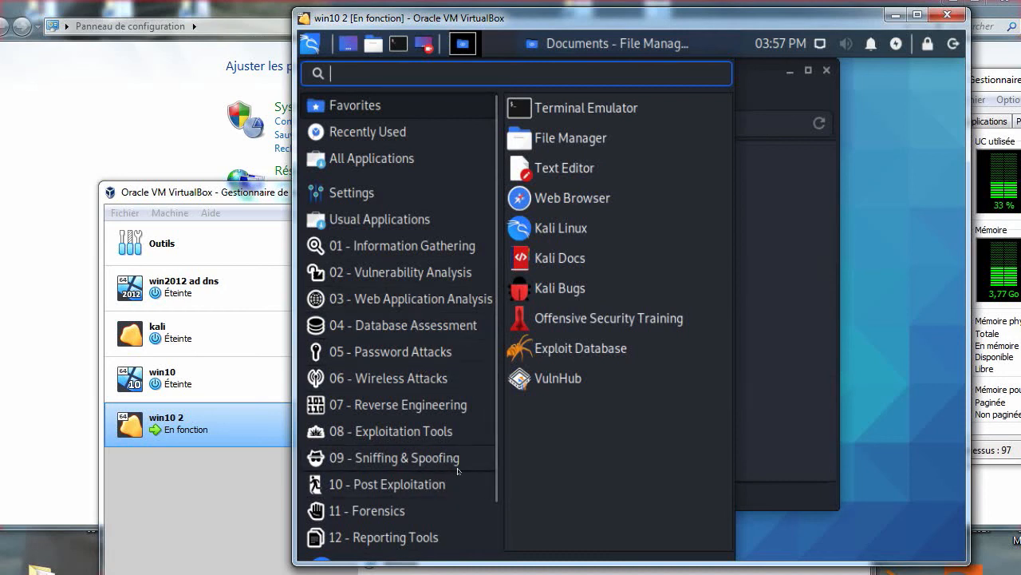
pyautogui.click(318, 50)
pyautogui.click(317, 49)
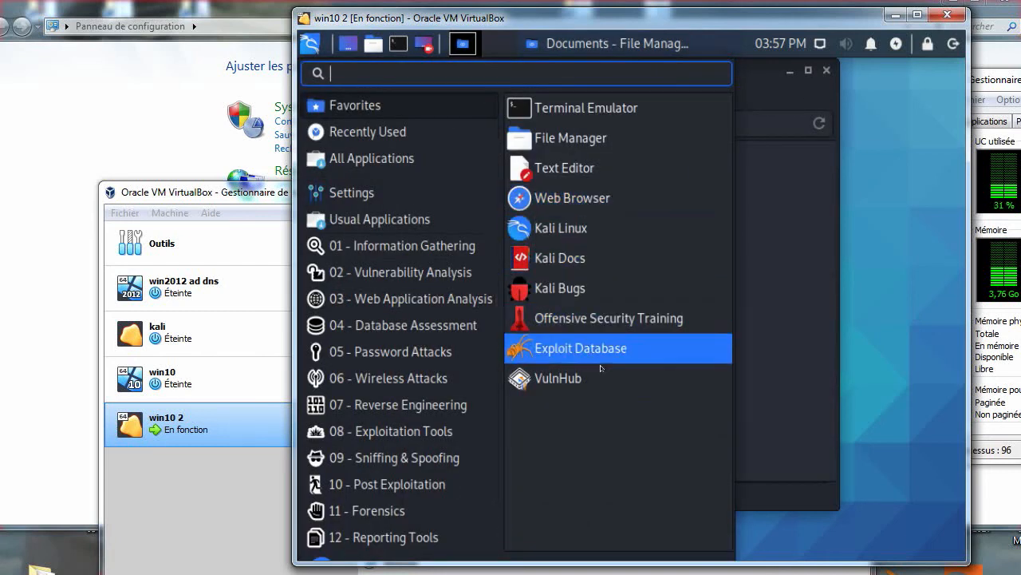
pyautogui.click(591, 199)
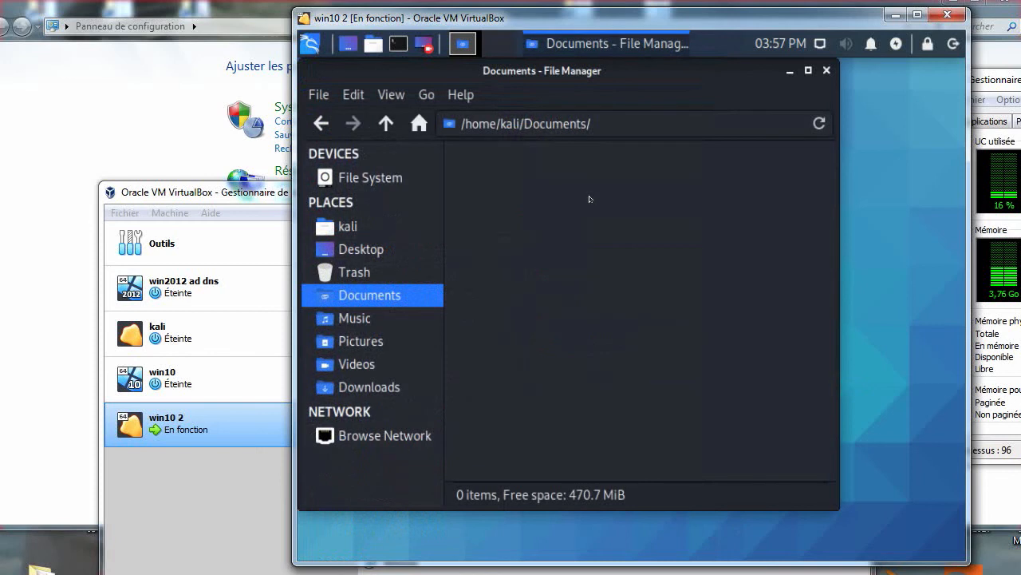
# Search Google for "test" in Firefox and clear the cookie consent notice.
pyautogui.write('test')
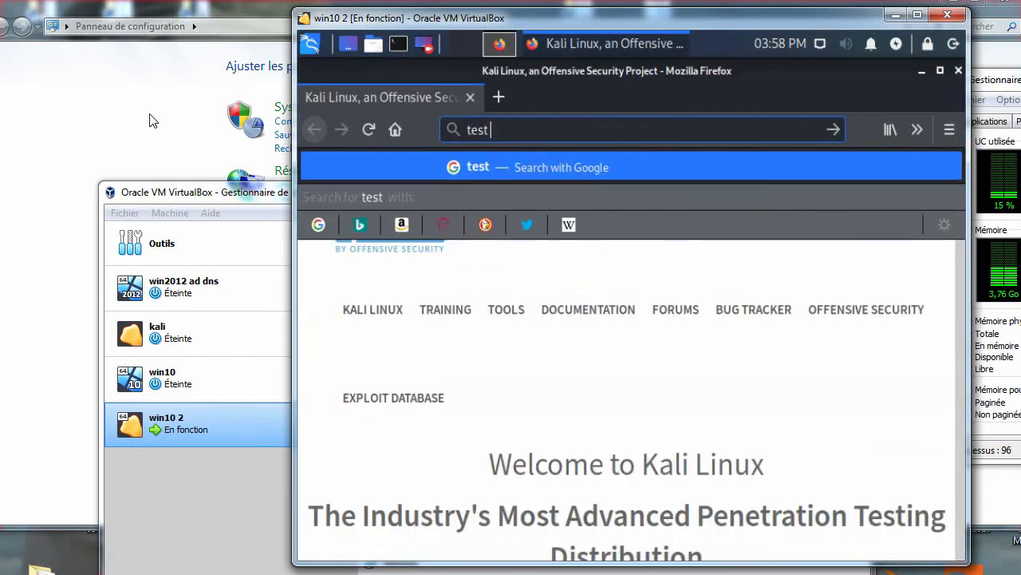
pyautogui.press('Return')
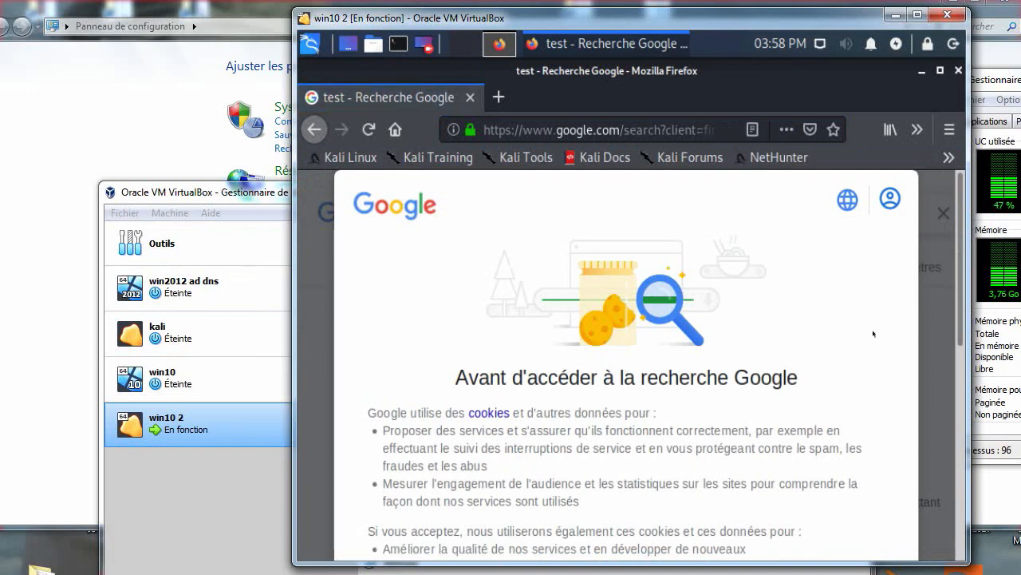
pyautogui.scroll(-8, 873, 335)
pyautogui.click(699, 506)
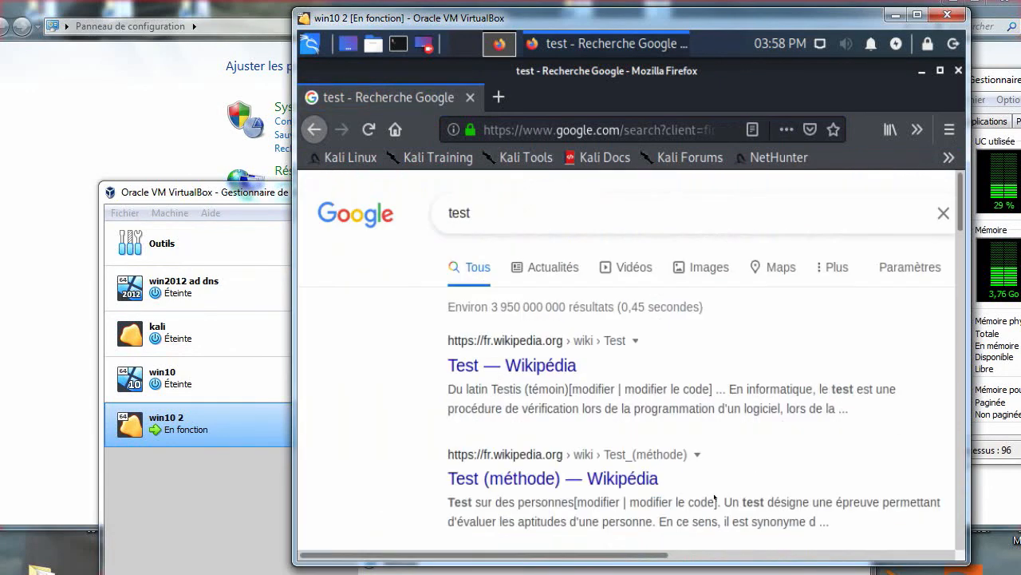
# Look over the search results, open the Wikipédia article "Test (méthode)" and skim its page.
pyautogui.scroll(-4, 626, 357)
pyautogui.scroll(4, 612, 330)
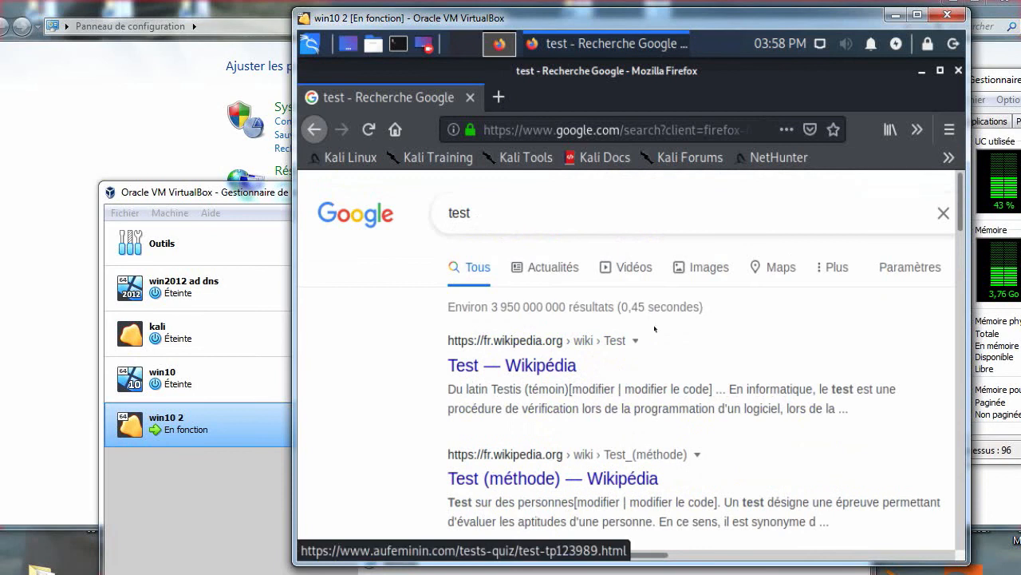
pyautogui.click(566, 476)
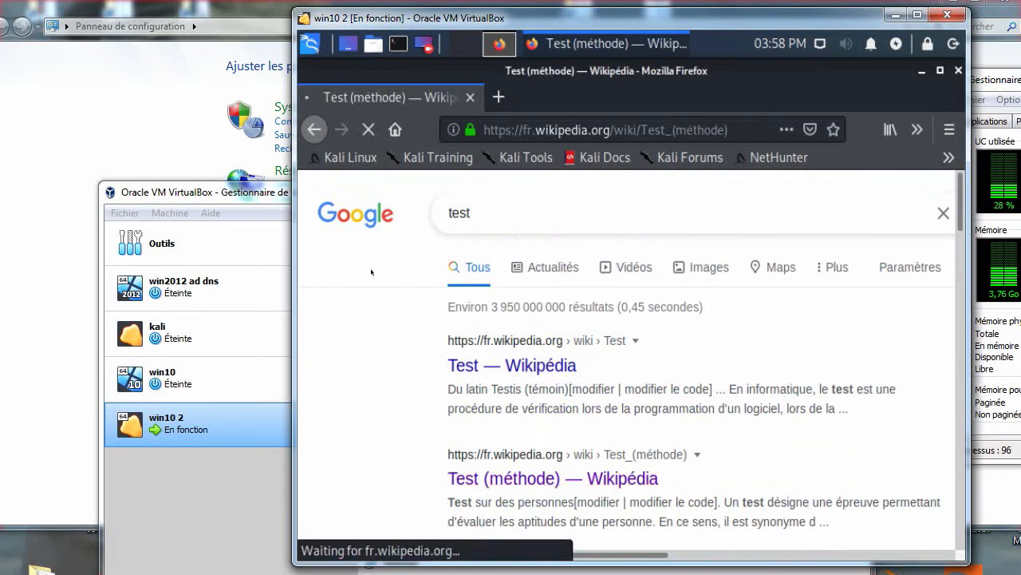
pyautogui.scroll(-5, 672, 236)
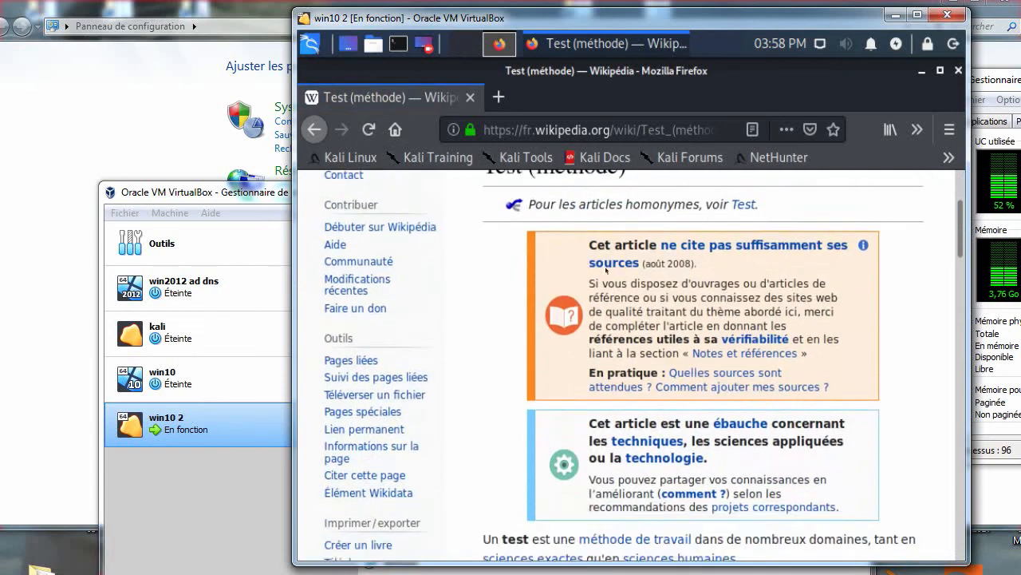
pyautogui.scroll(5, 554, 240)
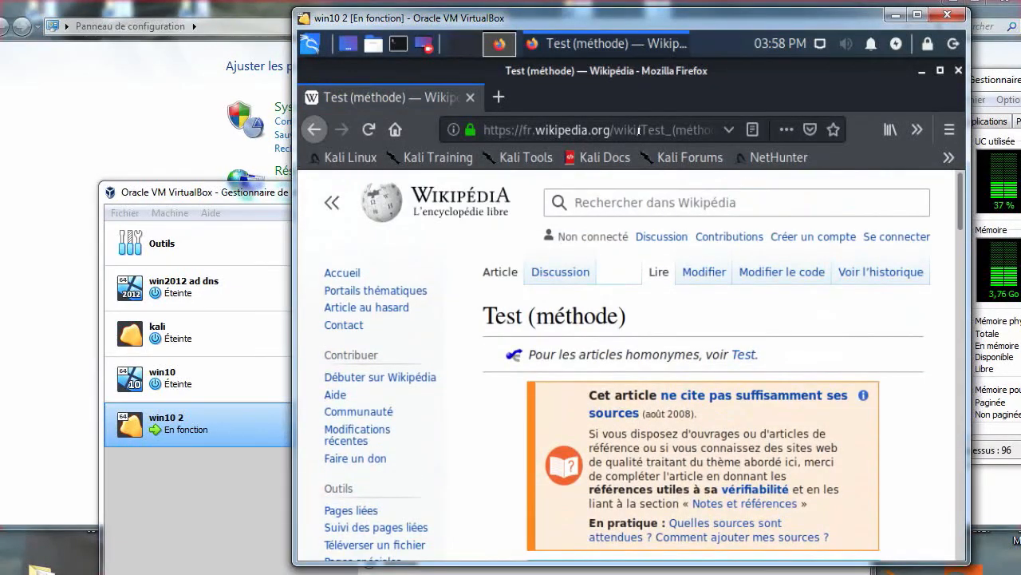